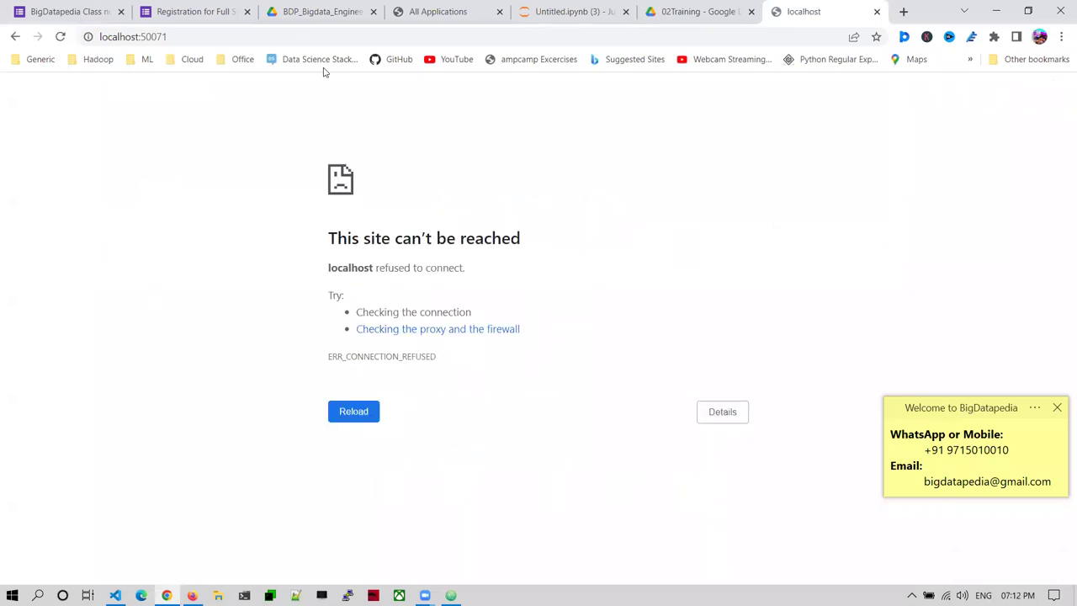
- Open the Hadoop NameNode web interface at localhost:50070
{"action": "left_click_drag", "start_coordinate": [160, 35], "coordinate": [186, 31]}
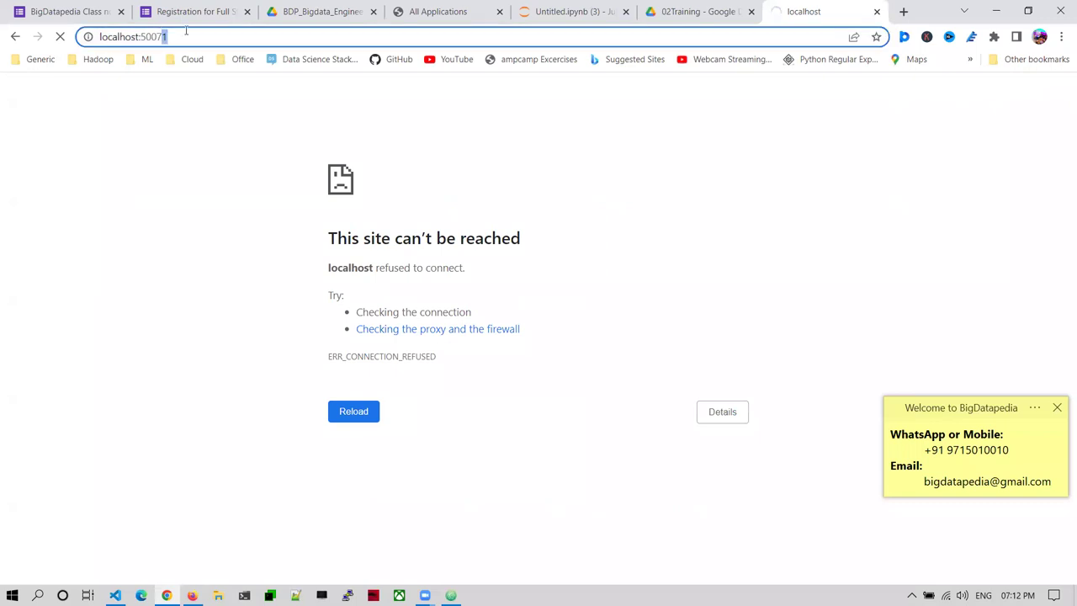
{"action": "type", "text": "0"}
{"action": "key", "text": "Return"}
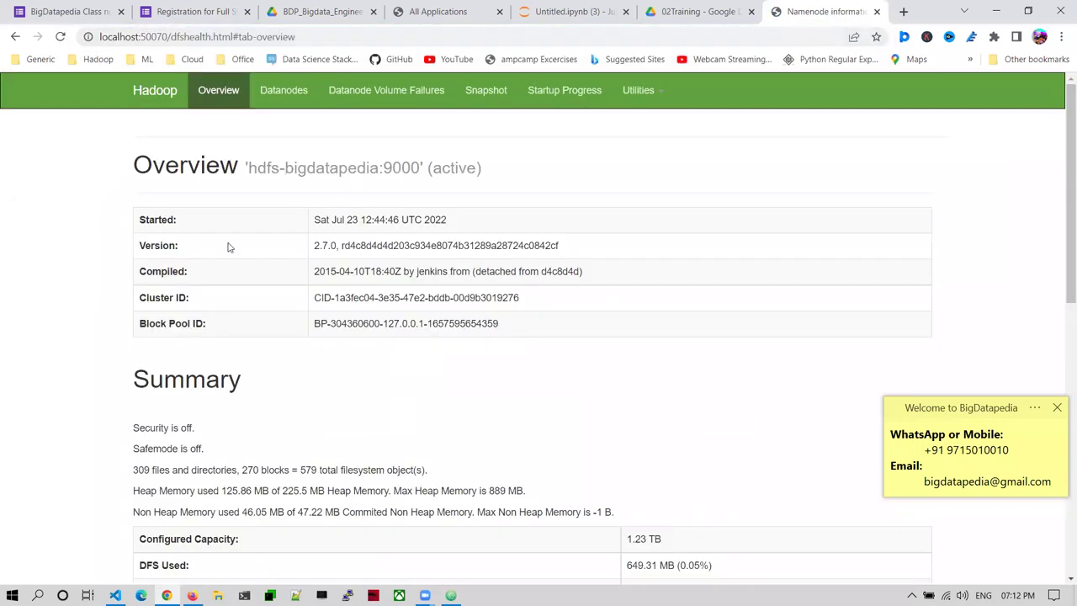
- Review the NameNode's Datanodes page and the capacity and live node figures in the Overview summary
{"action": "left_click", "coordinate": [287, 95]}
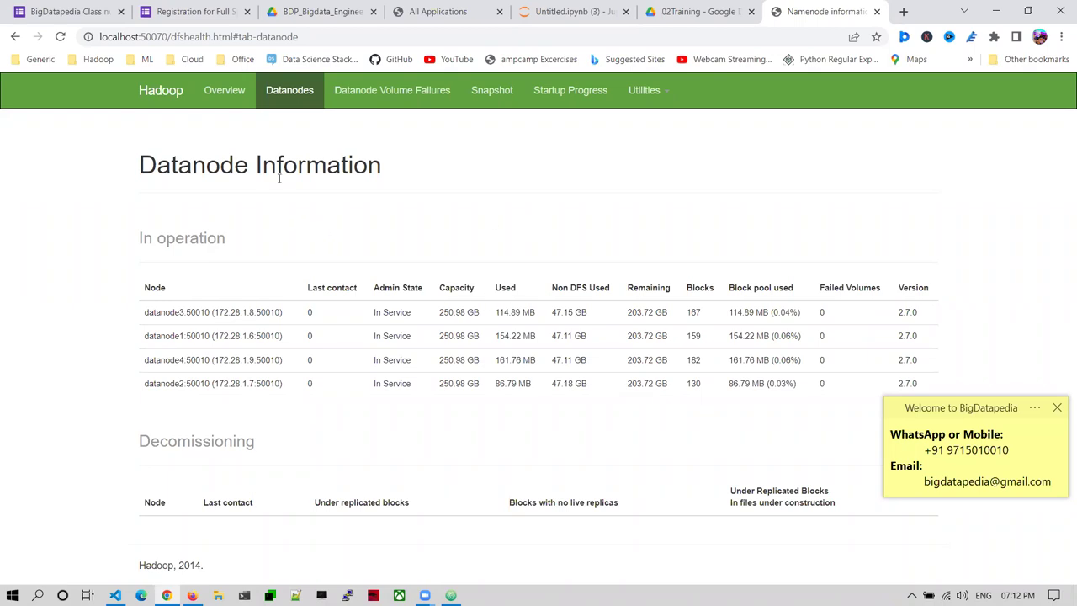
{"action": "left_click", "coordinate": [223, 94]}
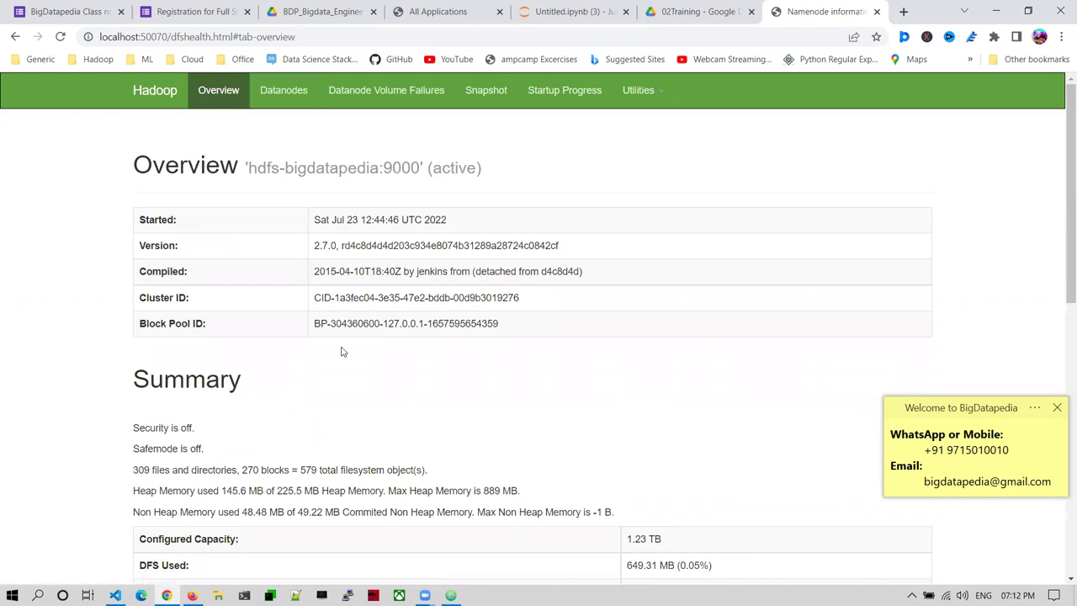
{"action": "scroll", "coordinate": [342, 352], "scroll_direction": "down", "scroll_amount": 3}
{"action": "scroll", "coordinate": [341, 351], "scroll_direction": "down", "scroll_amount": 1}
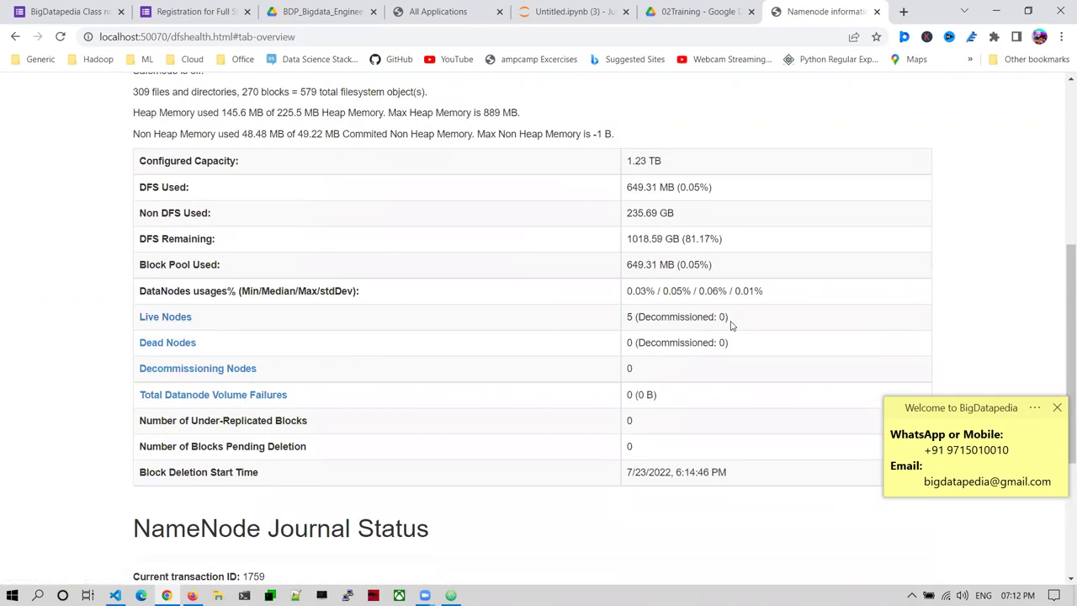
{"action": "left_click_drag", "start_coordinate": [666, 321], "coordinate": [134, 158]}
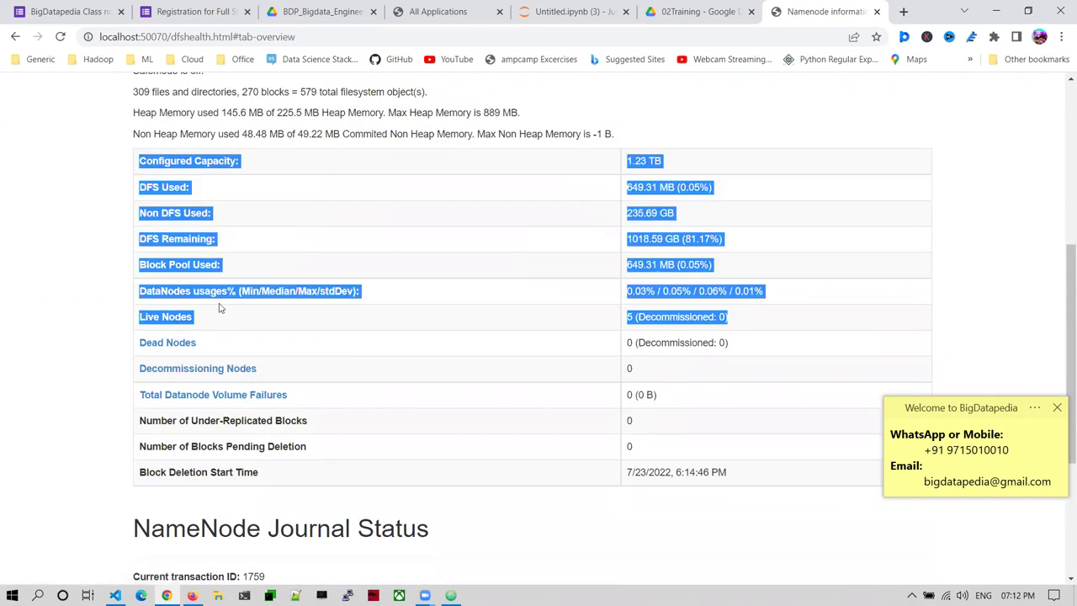
{"action": "left_click", "coordinate": [488, 312]}
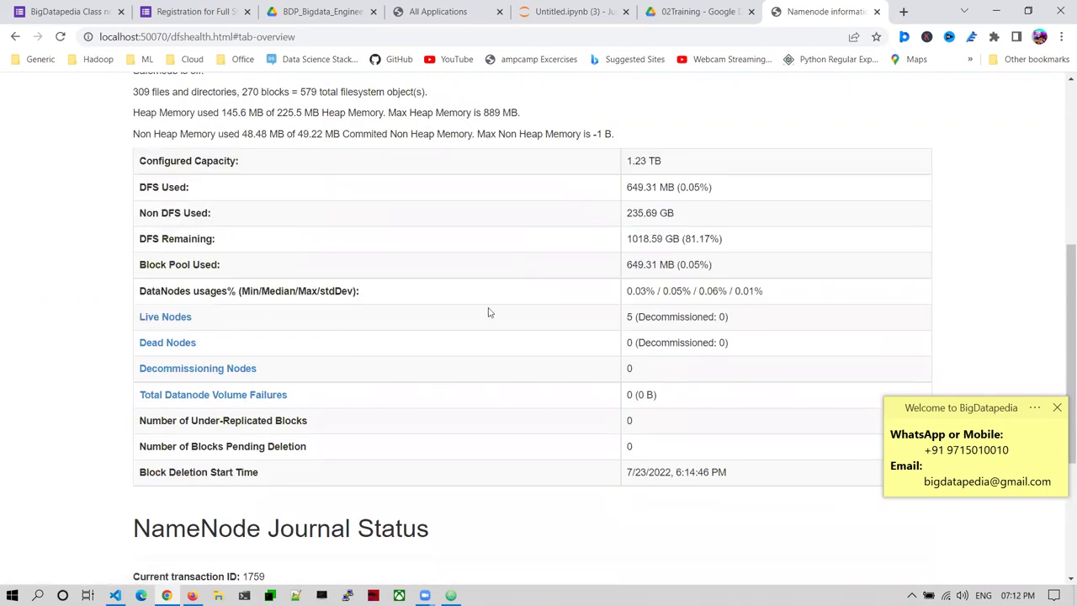
- View the YARN cluster's Nodes page and examine its total memory and total VCores
{"action": "left_click", "coordinate": [304, 7]}
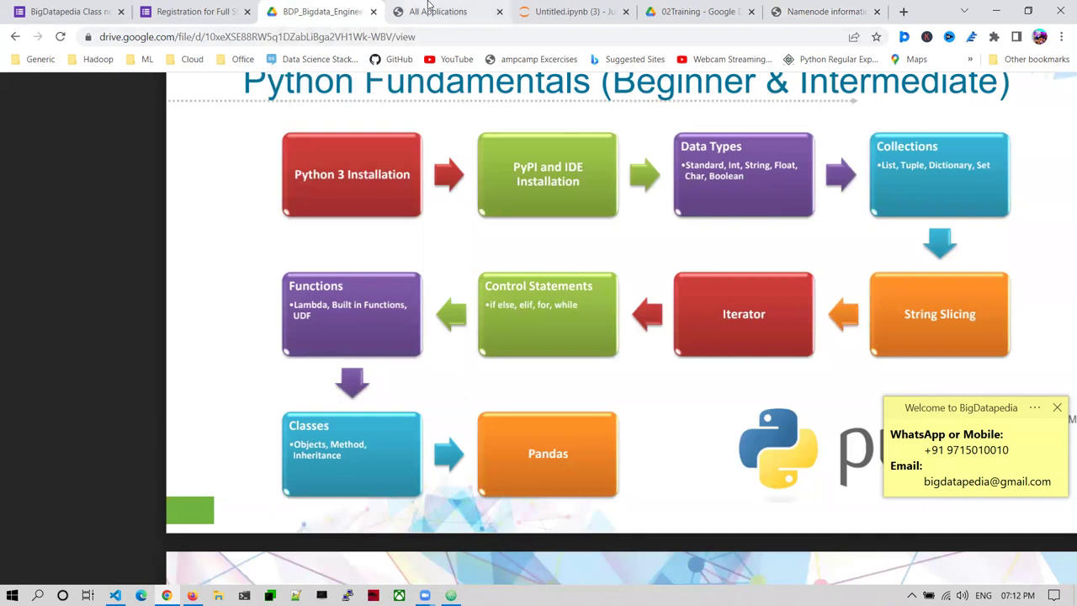
{"action": "left_click", "coordinate": [428, 9]}
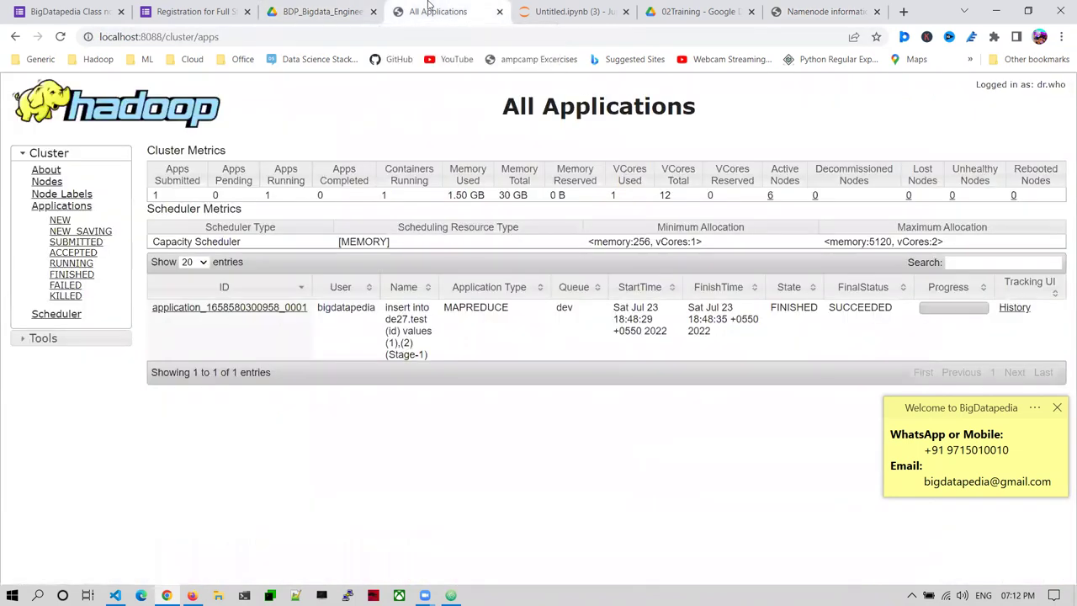
{"action": "left_click", "coordinate": [38, 208]}
{"action": "left_click", "coordinate": [55, 183]}
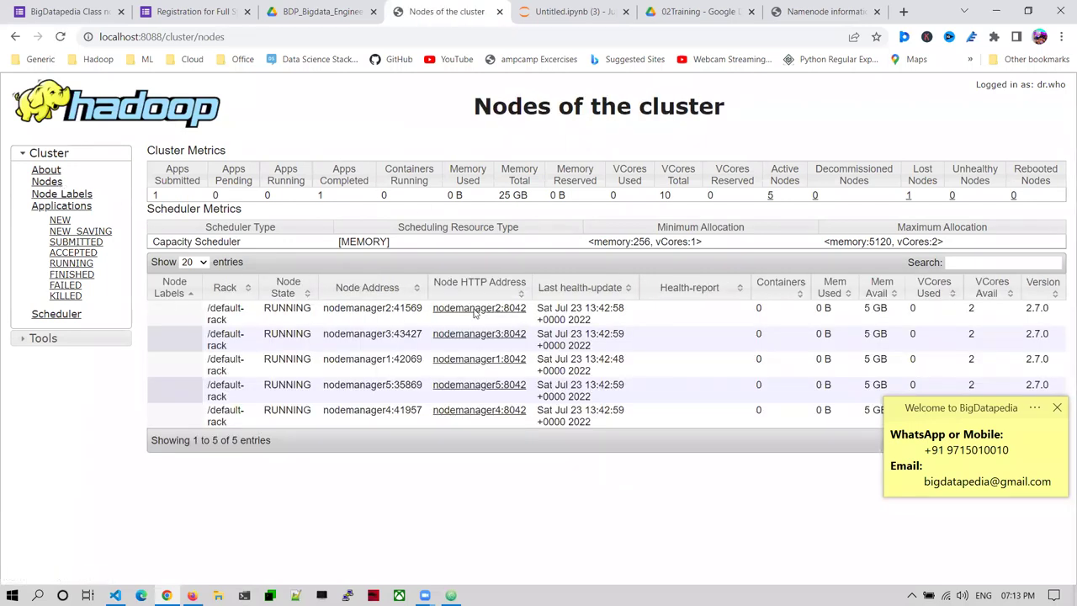
{"action": "left_click_drag", "start_coordinate": [496, 195], "coordinate": [527, 195]}
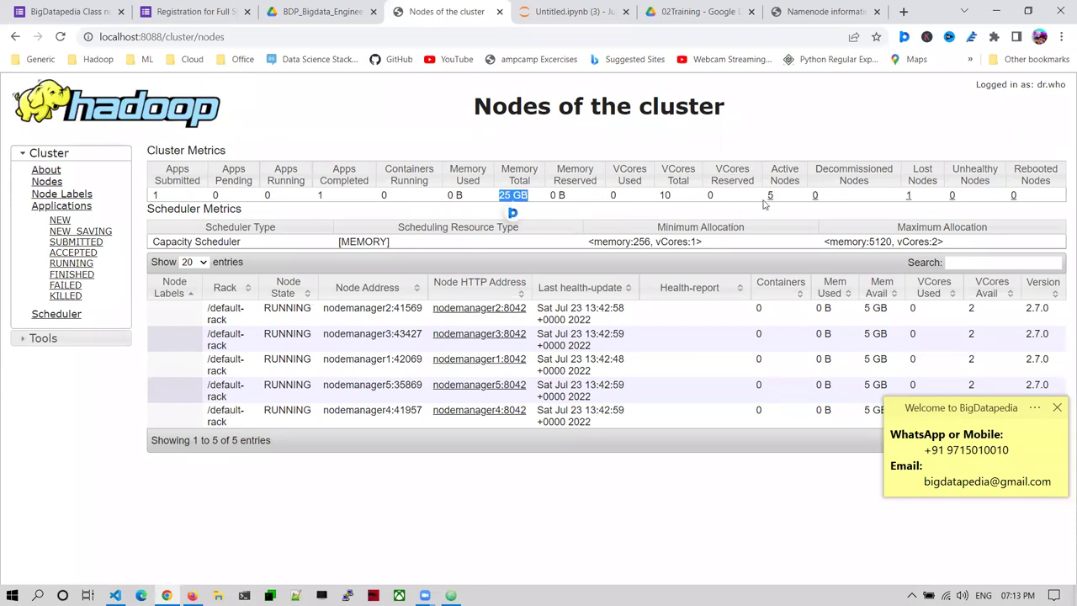
{"action": "left_click_drag", "start_coordinate": [656, 198], "coordinate": [683, 199]}
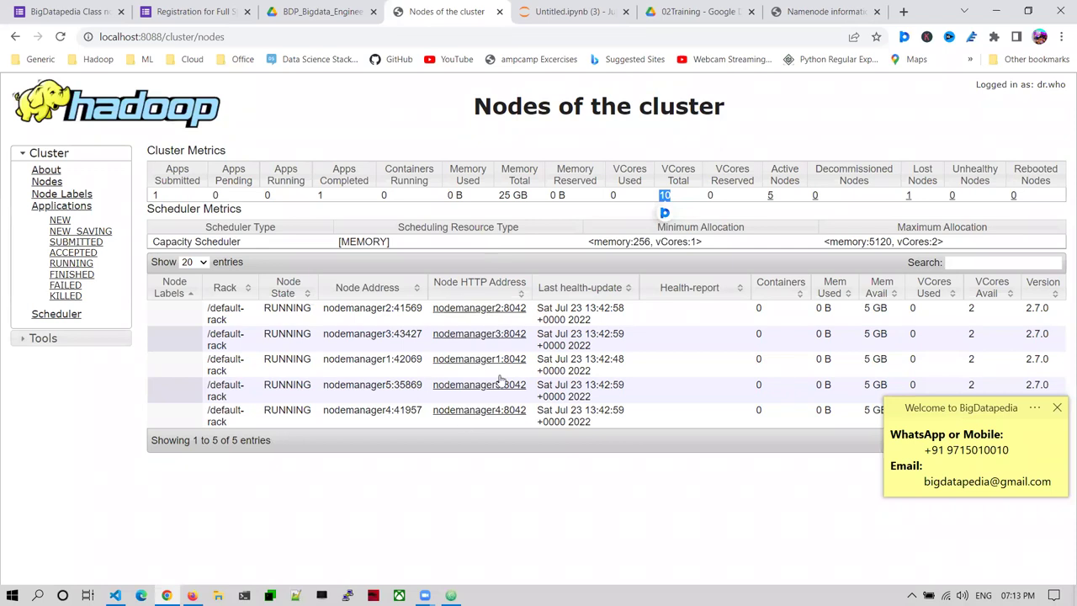
- Open Docker Desktop, expand the bdphdfsspark_v45 group and look through its containers
{"action": "left_click", "coordinate": [912, 595]}
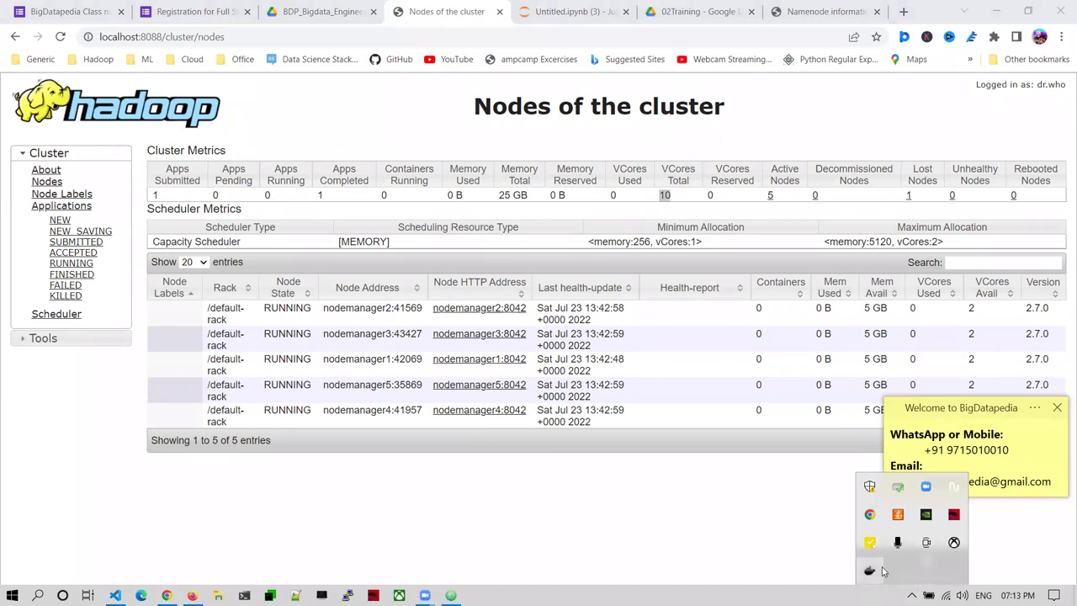
{"action": "left_click", "coordinate": [870, 571]}
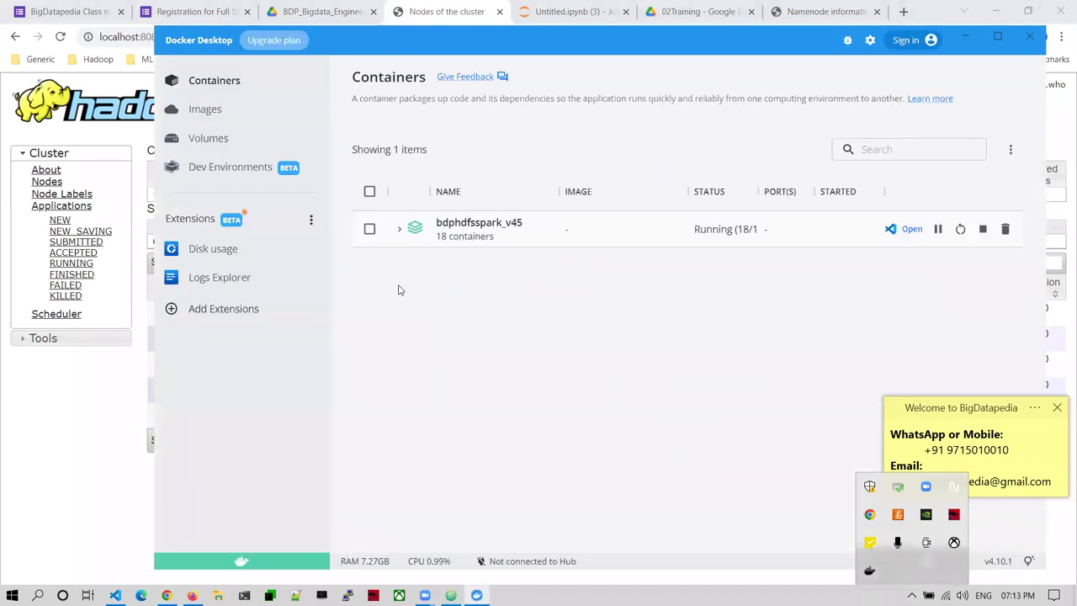
{"action": "left_click", "coordinate": [402, 230]}
{"action": "scroll", "coordinate": [425, 360], "scroll_direction": "down", "scroll_amount": 2}
{"action": "scroll", "coordinate": [425, 360], "scroll_direction": "down", "scroll_amount": 3}
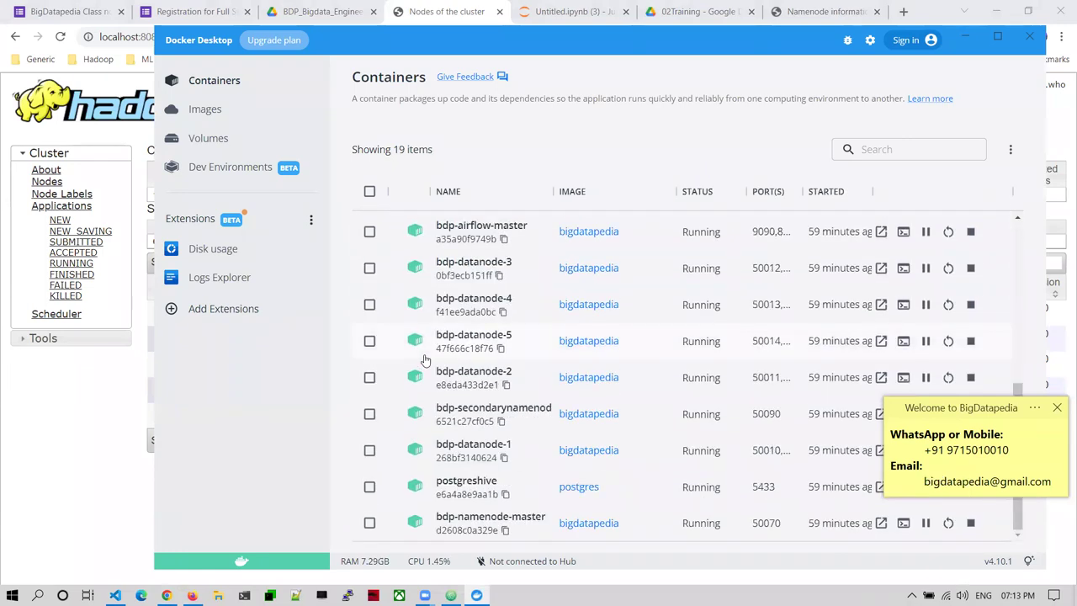
{"action": "scroll", "coordinate": [424, 361], "scroll_direction": "up", "scroll_amount": 5}
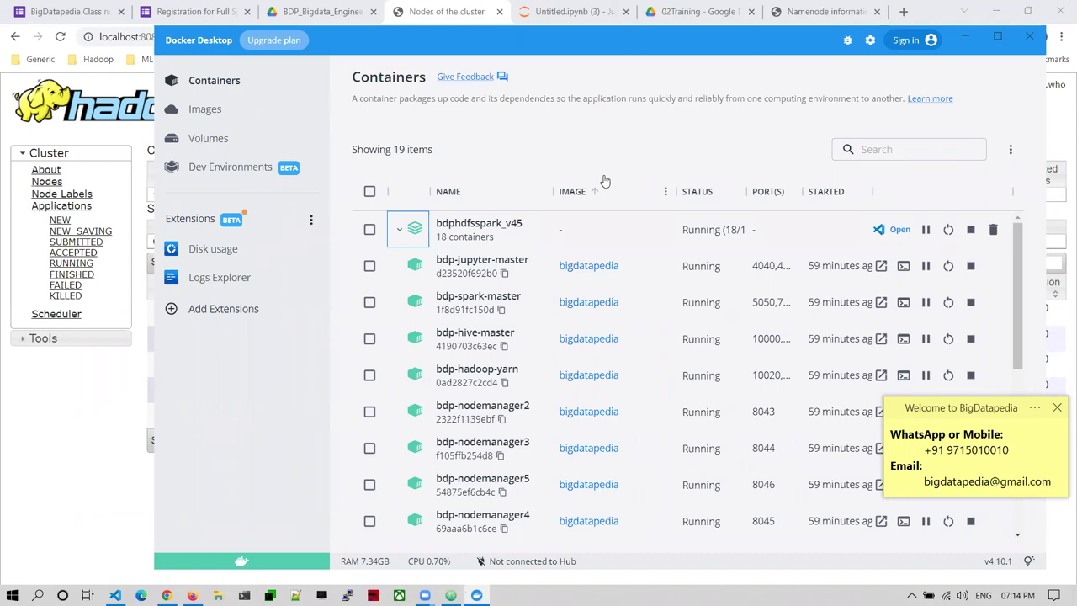
- Return to the JupyterLab terminal in the browser and quit the Hive shell with exit;
{"action": "left_click", "coordinate": [421, 9]}
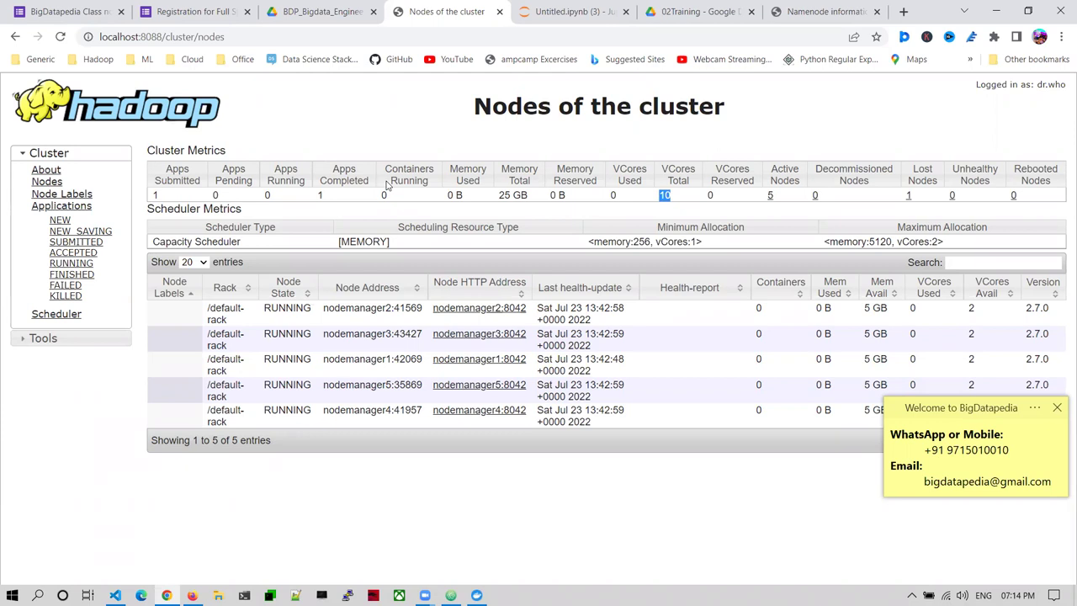
{"action": "left_click", "coordinate": [557, 12]}
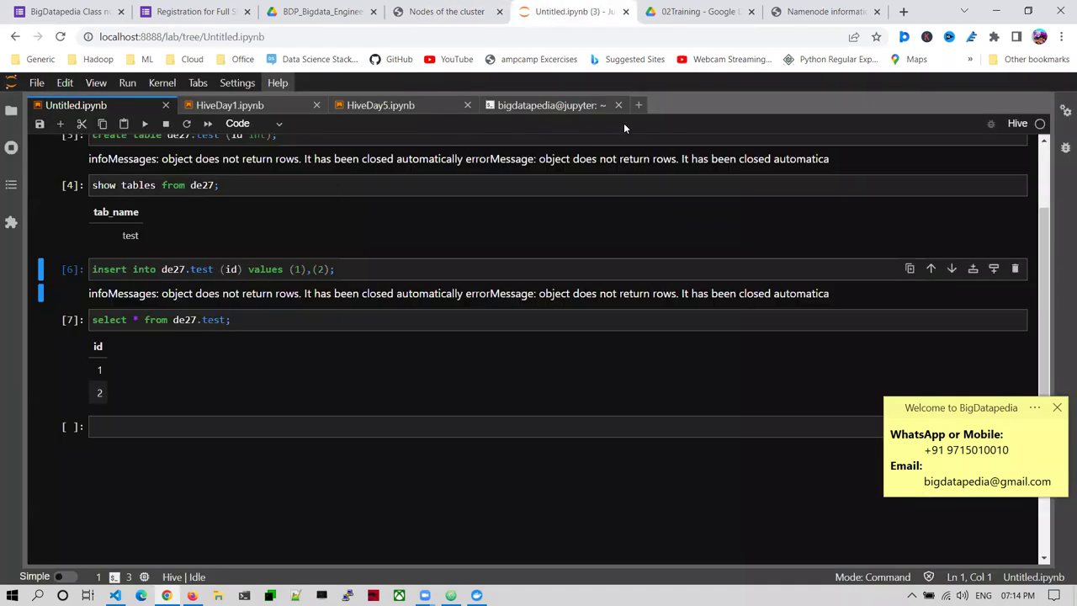
{"action": "left_click", "coordinate": [571, 105]}
{"action": "type", "text": "exit();"}
{"action": "key", "text": "Return"}
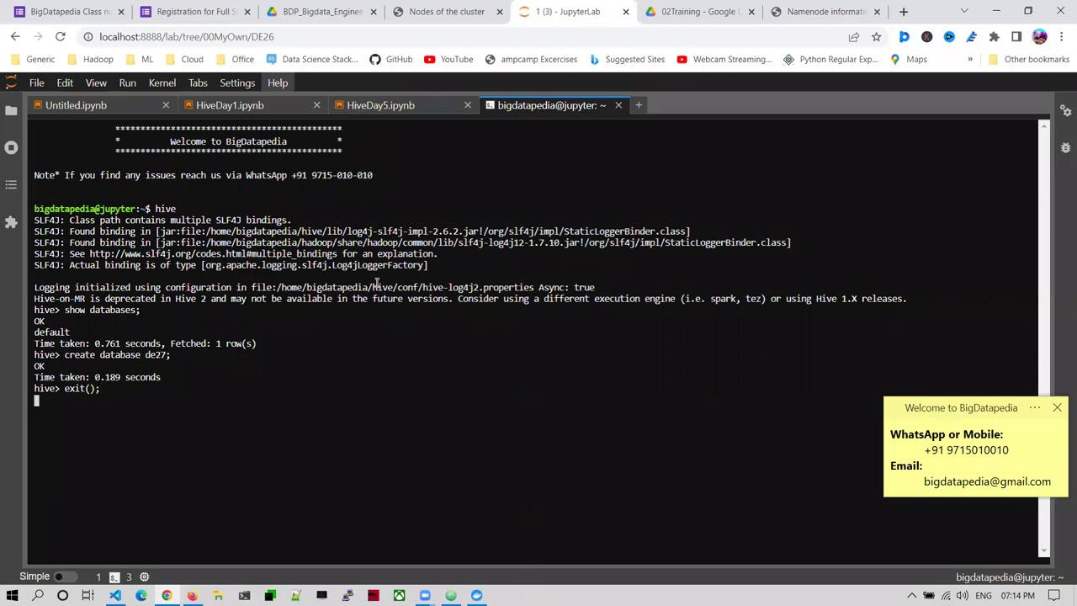
{"action": "type", "text": "exit("}
{"action": "key", "text": "BackSpace"}
{"action": "type", "text": ";"}
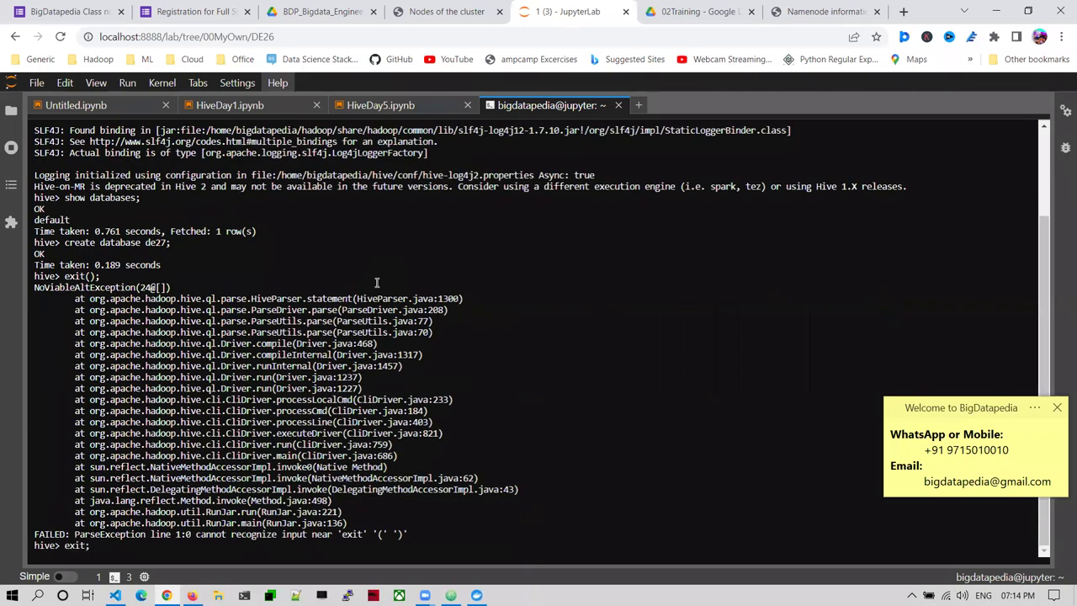
{"action": "key", "text": "Return"}
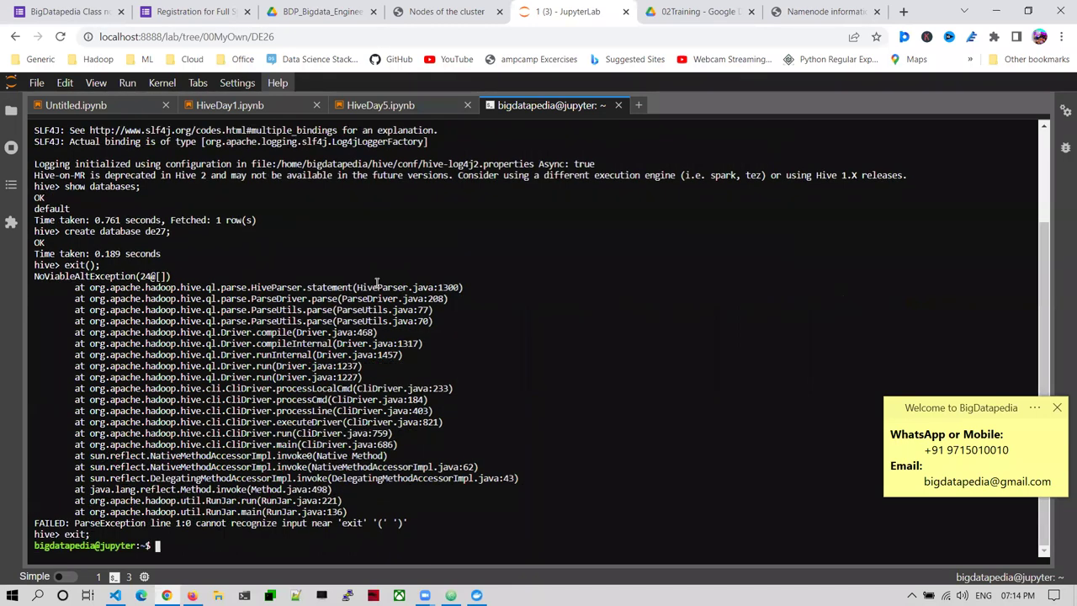
- Clear the terminal and try to launch pyspark with --executor-memory 2g and --num-executor 3
{"action": "key", "text": "ctrl+l"}
{"action": "type", "text": "pyspark "}
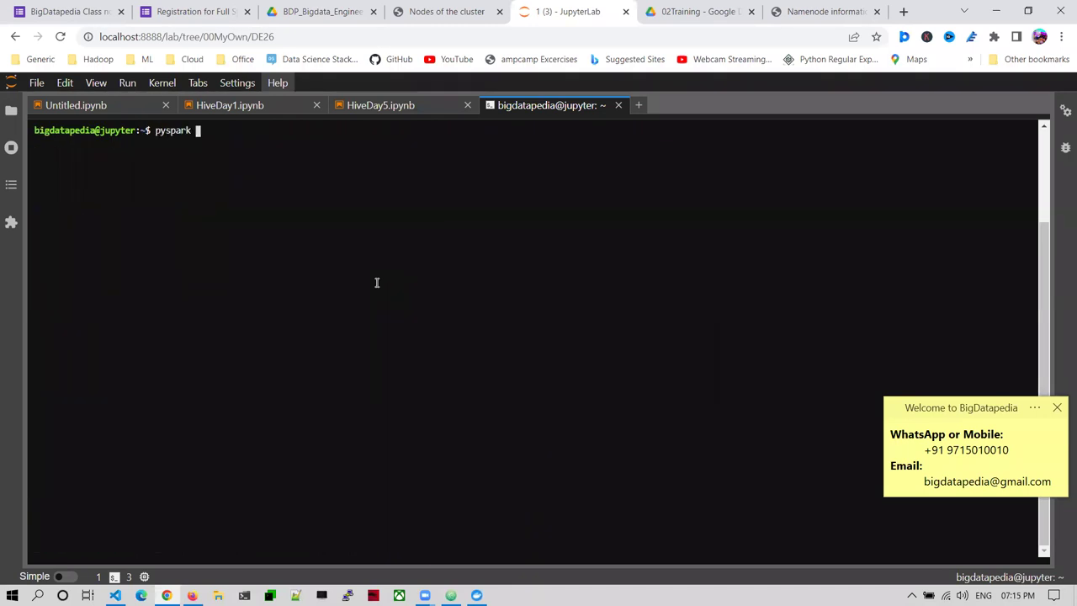
{"action": "type", "text": "--executor-memory 2g"}
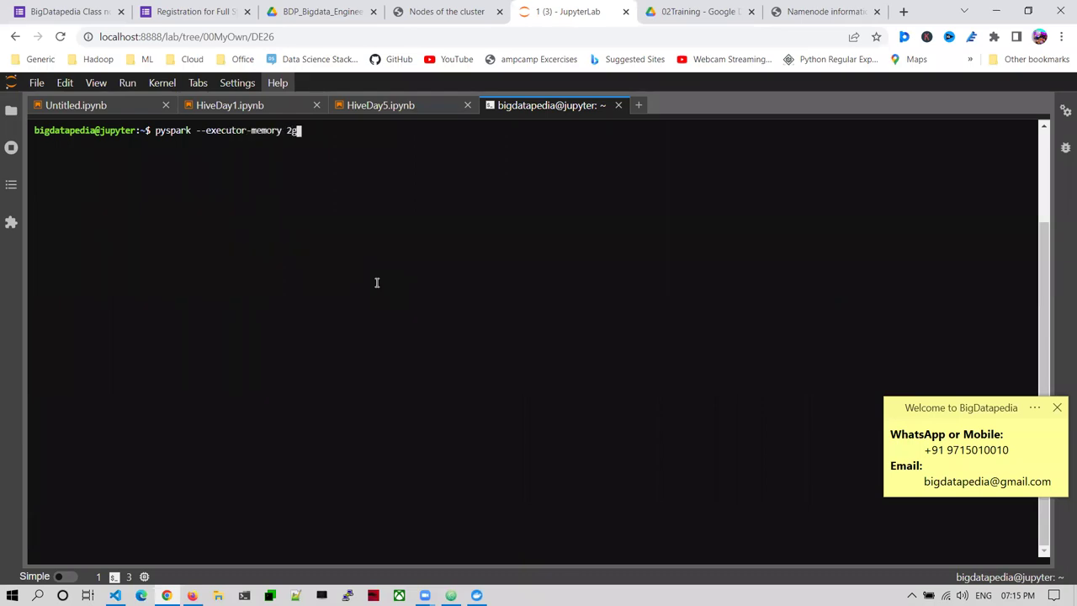
{"action": "type", "text": " --numb"}
{"action": "key", "text": "BackSpace"}
{"action": "type", "text": "-executor 3"}
{"action": "key", "text": "Return"}
- Correct the previous command's option to --num-executors and run pyspark --executor-memory 2g --num-executors 3 on a cleared terminal
{"action": "key", "text": "Up"}
{"action": "key", "text": "Left"}
{"action": "key", "text": "Left"}
{"action": "type", "text": "s"}
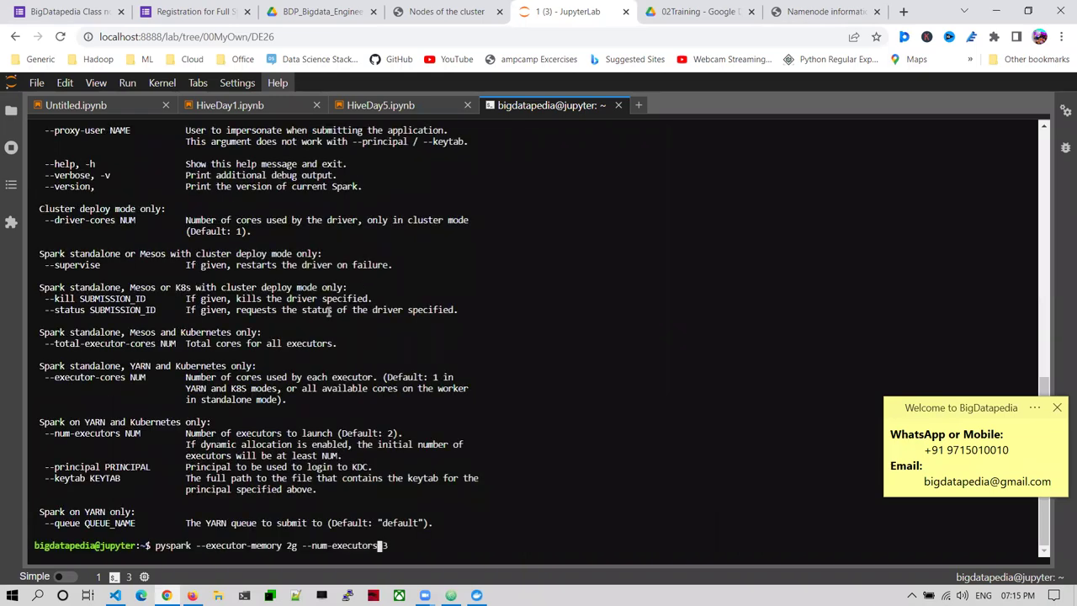
{"action": "key", "text": "ctrl+l"}
{"action": "key", "text": "Return"}
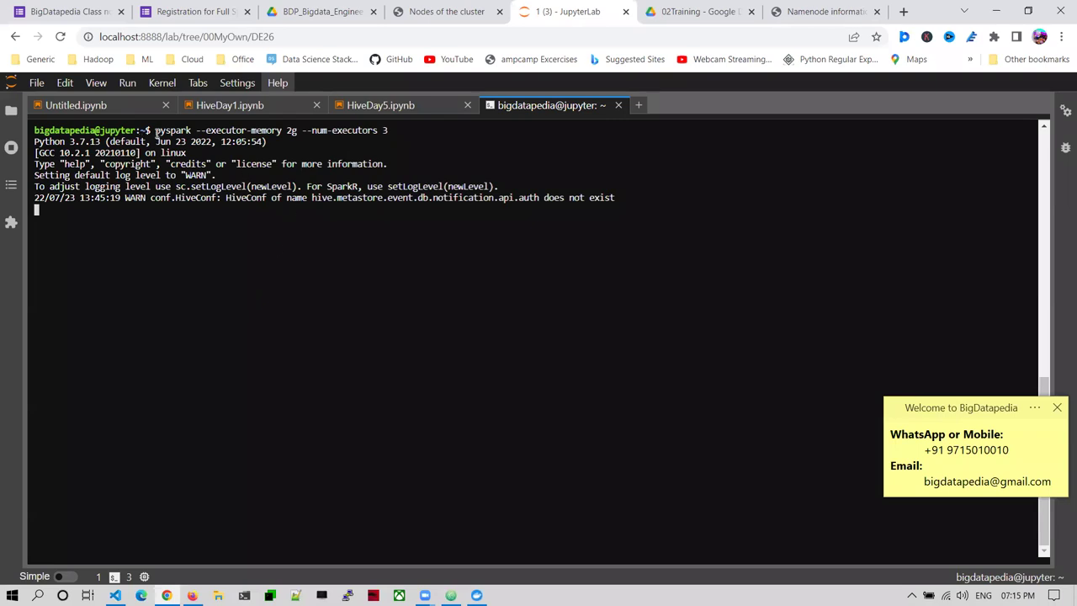
- Check the PySparkShell application in the YARN applications list against the Spark shell's startup output in the terminal
{"action": "left_click", "coordinate": [639, 105]}
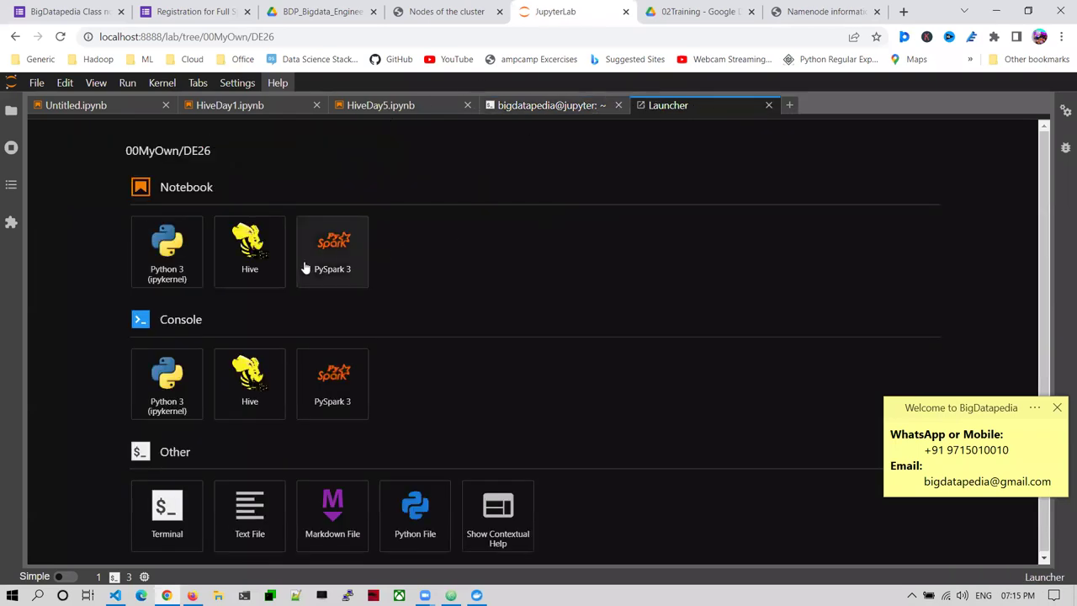
{"action": "left_click", "coordinate": [522, 106]}
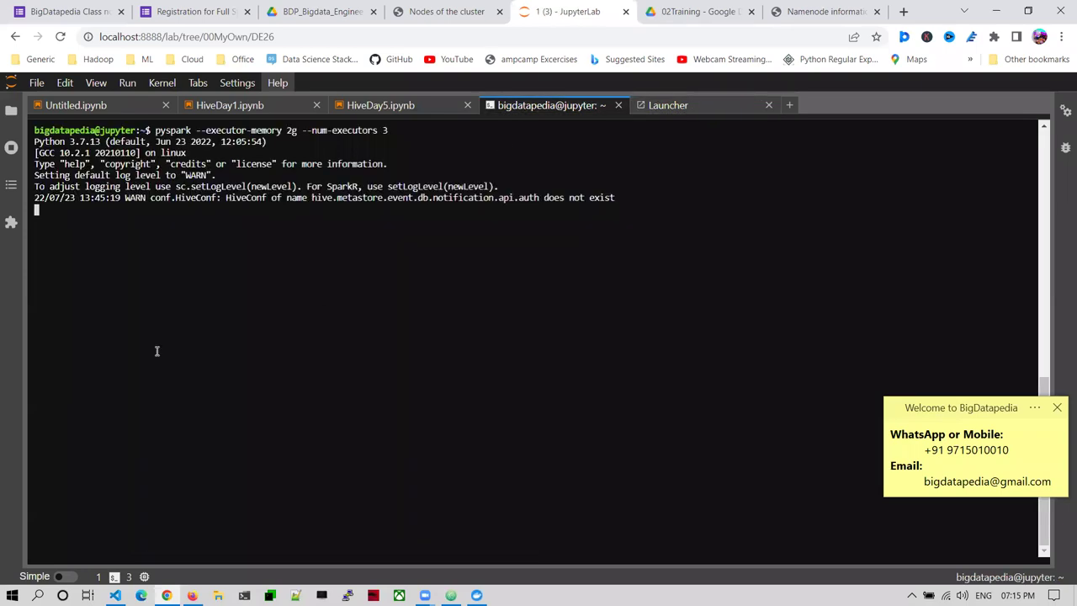
{"action": "left_click", "coordinate": [428, 11]}
{"action": "left_click", "coordinate": [43, 206]}
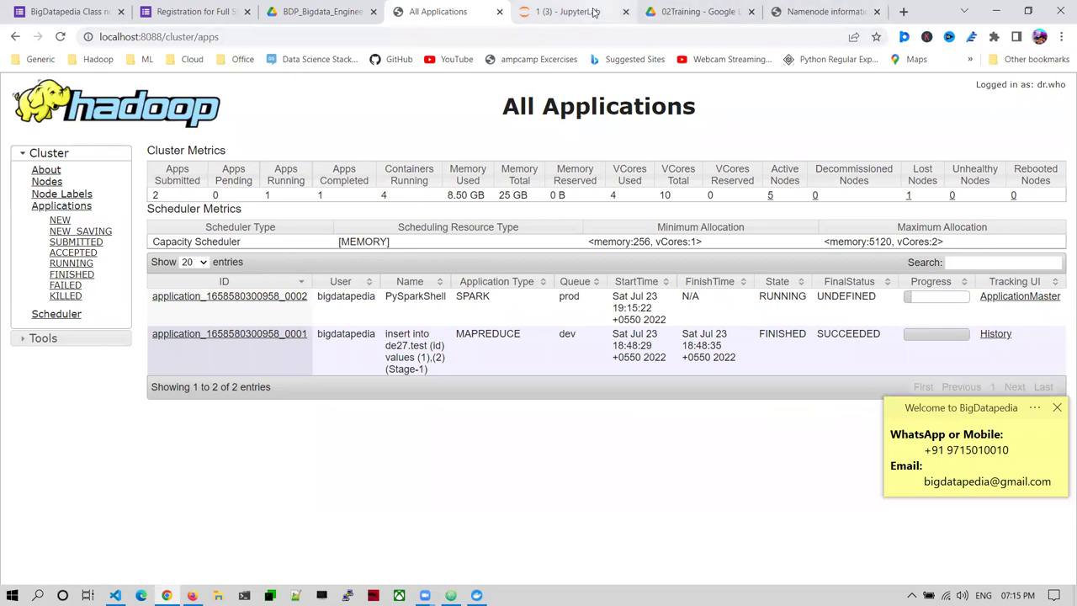
{"action": "left_click", "coordinate": [594, 12]}
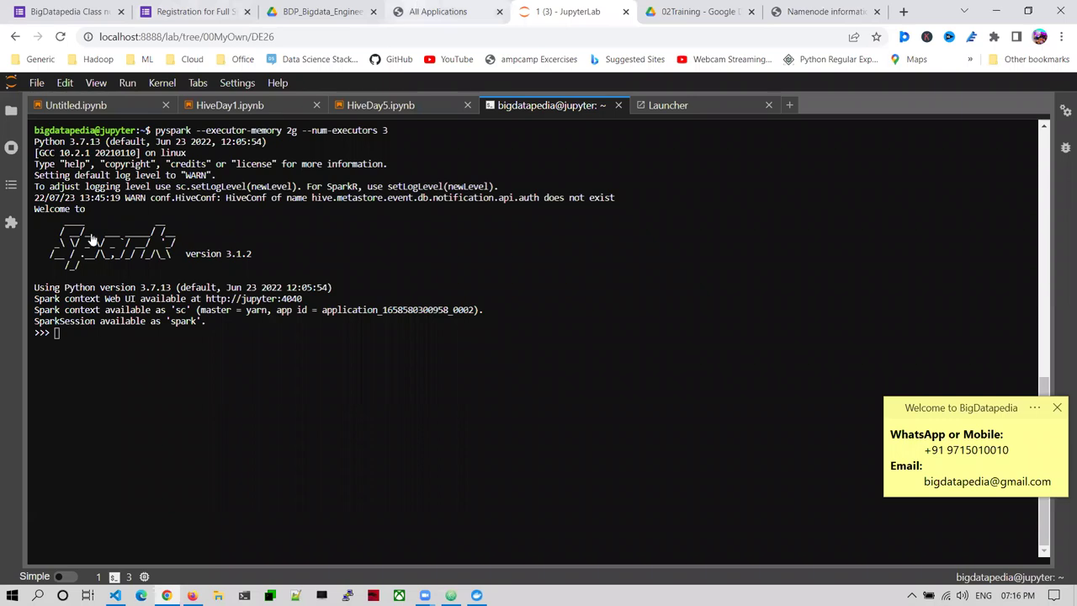
{"action": "key", "text": "ctrl+shift+Tab"}
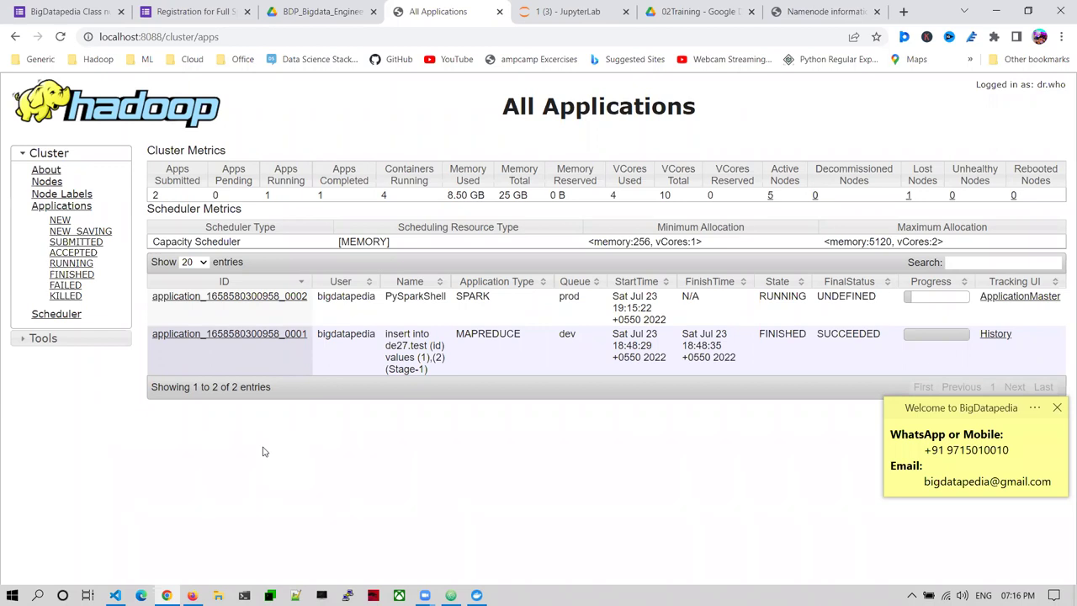
- View the Python Fundamentals slide, and compare the pyspark launch options in the terminal with the YARN cluster metrics
{"action": "left_click", "coordinate": [320, 12]}
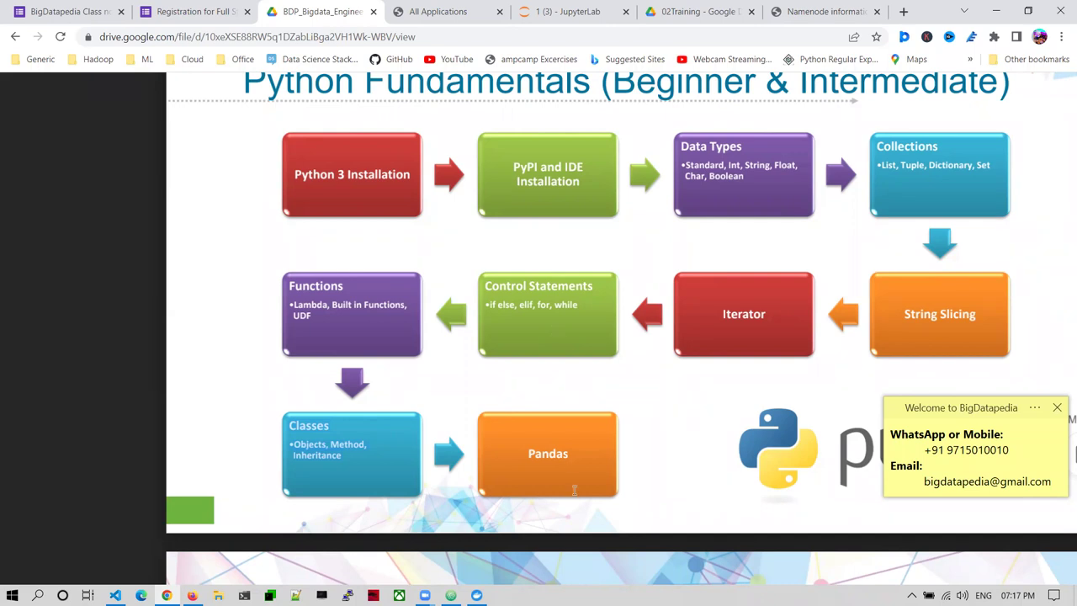
{"action": "left_click", "coordinate": [533, 8]}
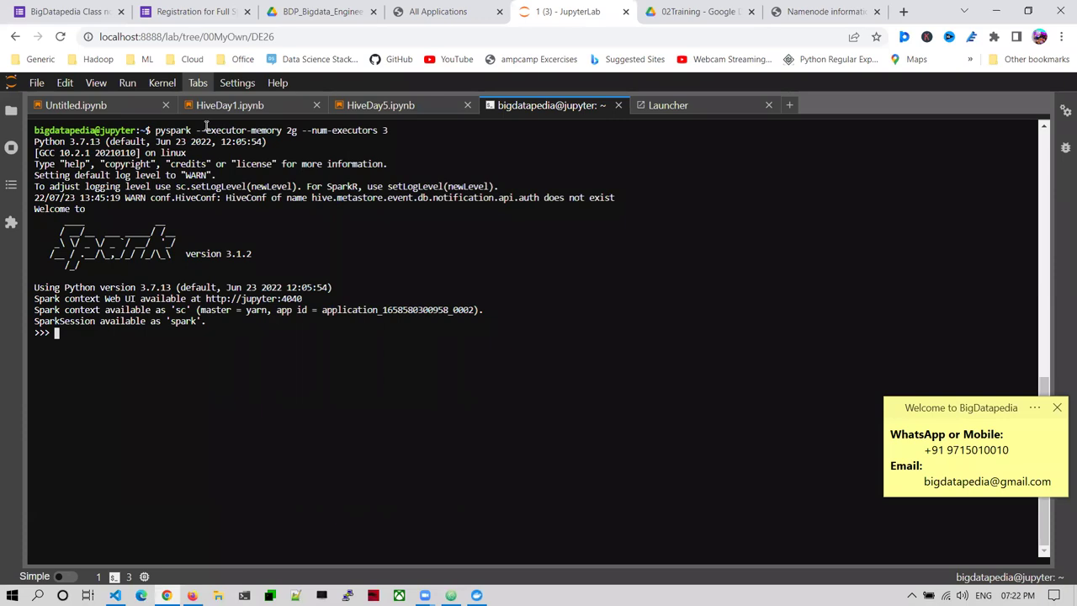
{"action": "left_click_drag", "start_coordinate": [204, 127], "coordinate": [384, 126]}
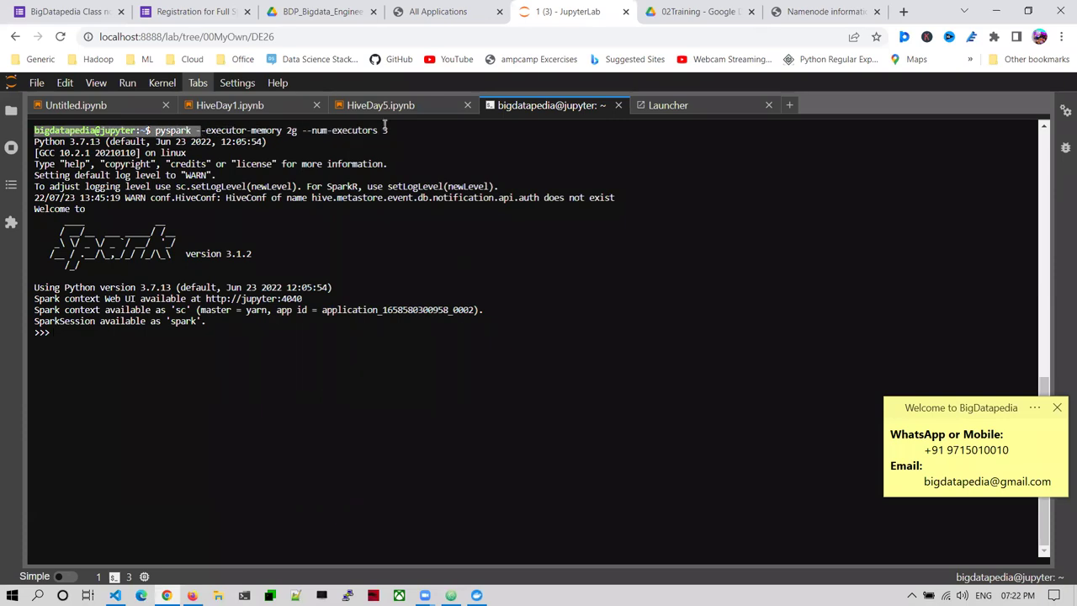
{"action": "left_click", "coordinate": [437, 12]}
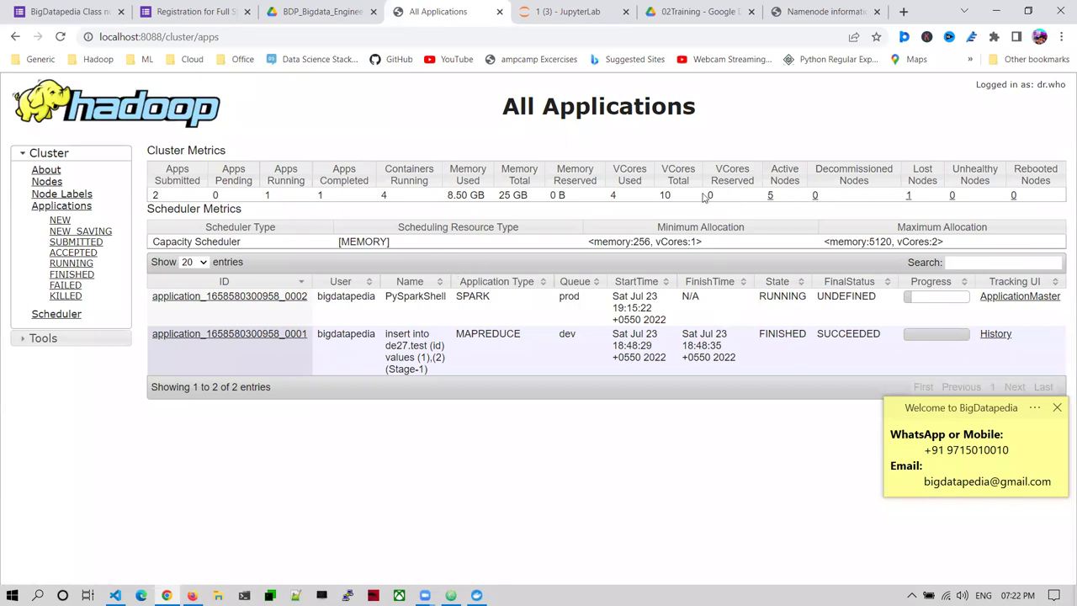
{"action": "left_click", "coordinate": [568, 12]}
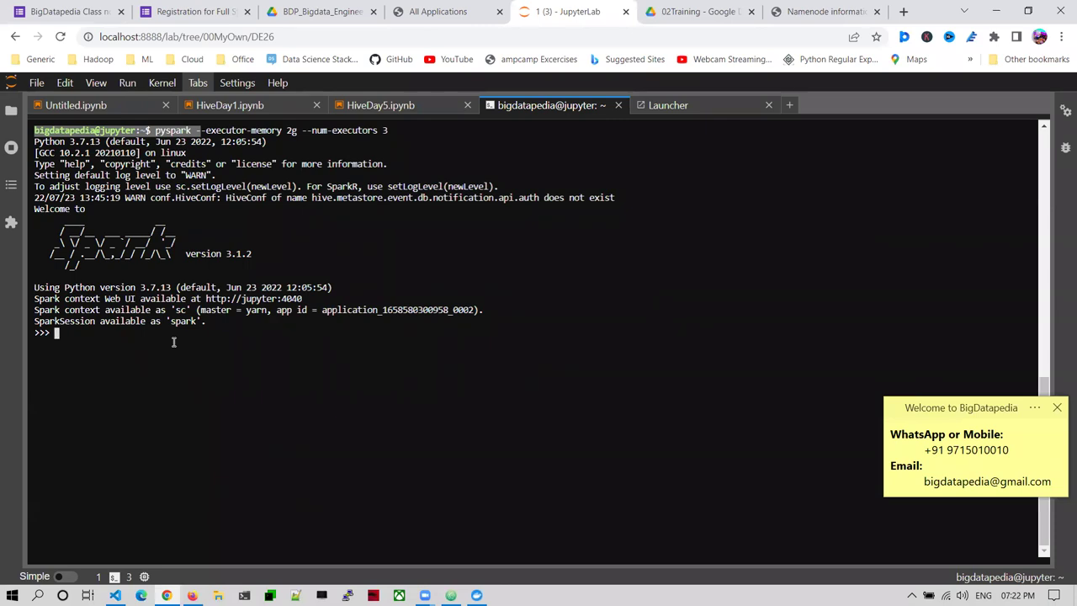
- Run spark.sql("show databases").show() in the PySpark shell to list the databases
{"action": "type", "text": "spark.sql"}
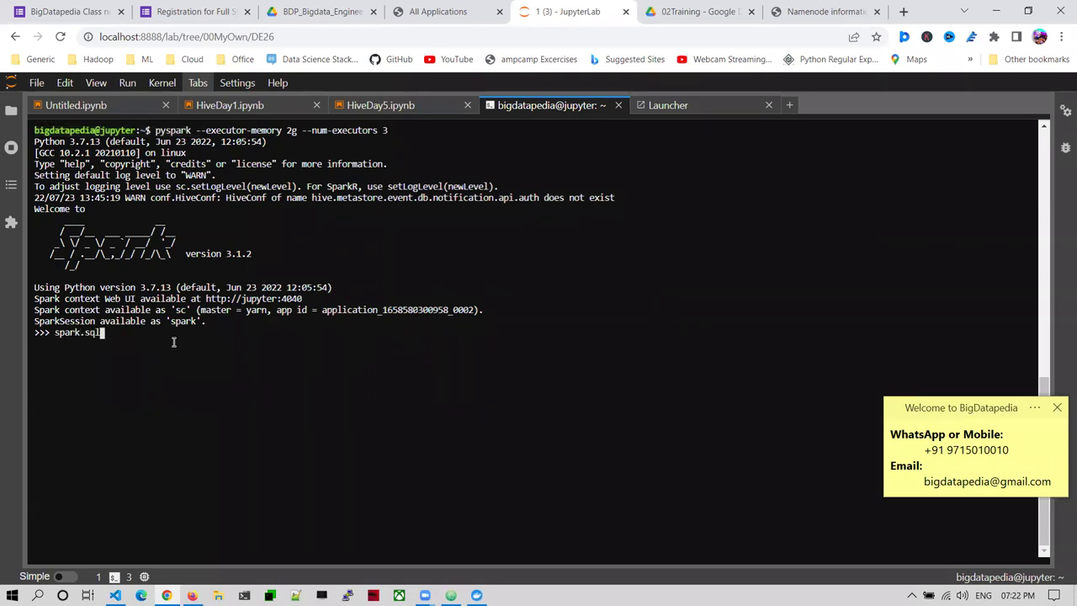
{"action": "type", "text": "(\"show databases\").show()"}
{"action": "key", "text": "Return"}
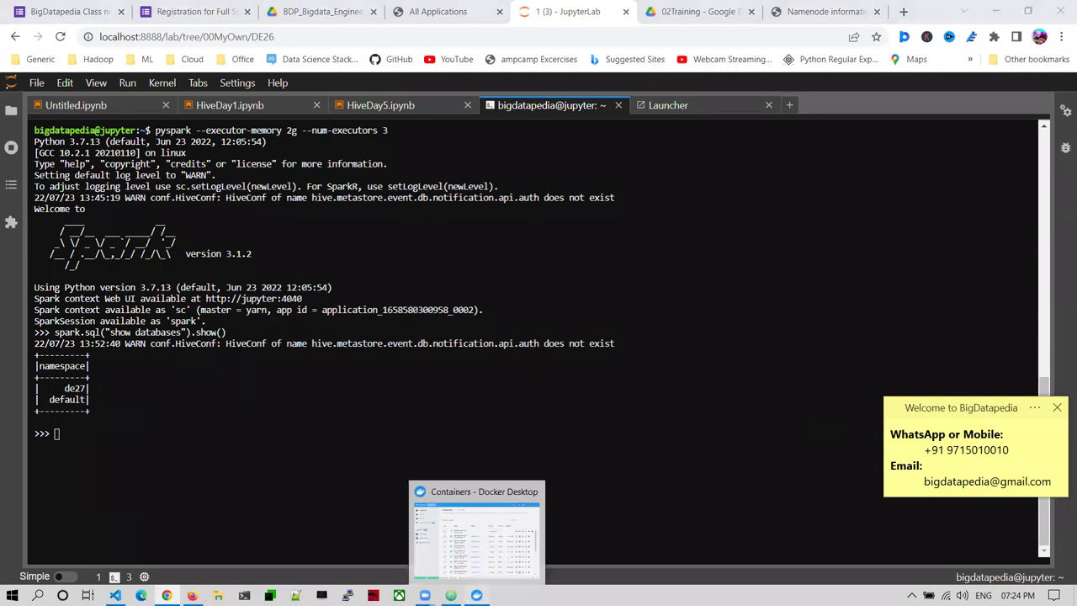
- Switch to Docker Desktop, review the containers in the bdphdfsspark_v45 group, and collapse the group before returning to the JupyterLab terminal
{"action": "left_click", "coordinate": [469, 527]}
{"action": "scroll", "coordinate": [494, 398], "scroll_direction": "down", "scroll_amount": 3}
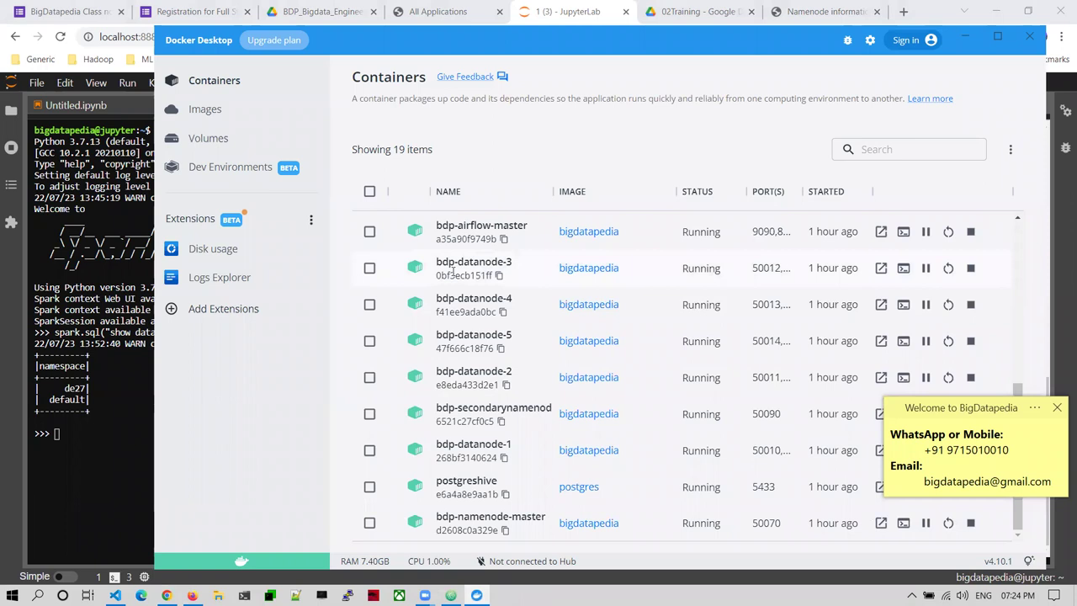
{"action": "scroll", "coordinate": [452, 268], "scroll_direction": "up", "scroll_amount": 10}
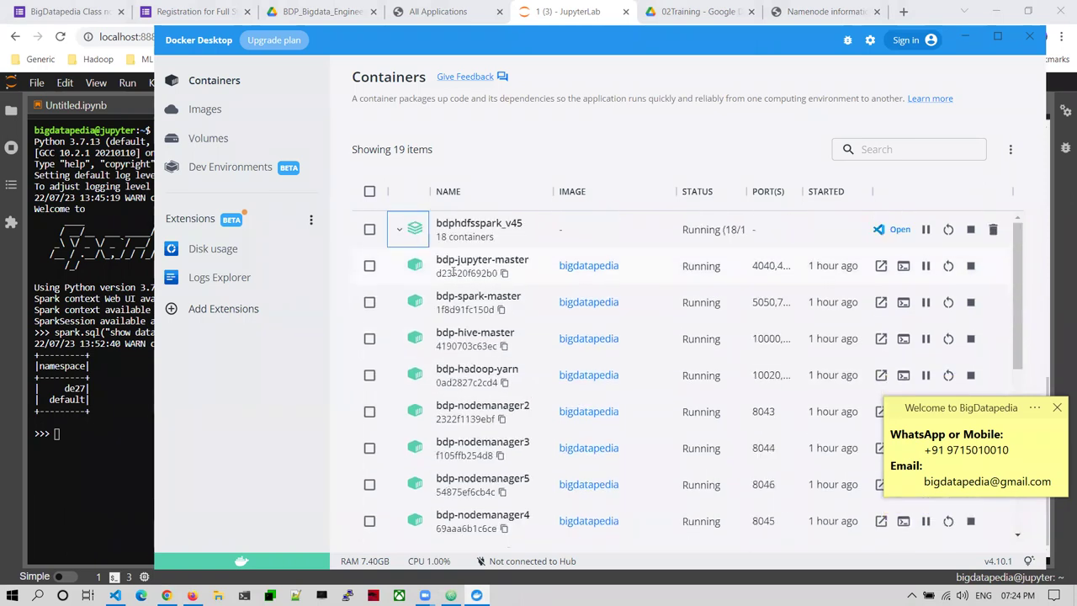
{"action": "left_click", "coordinate": [399, 234]}
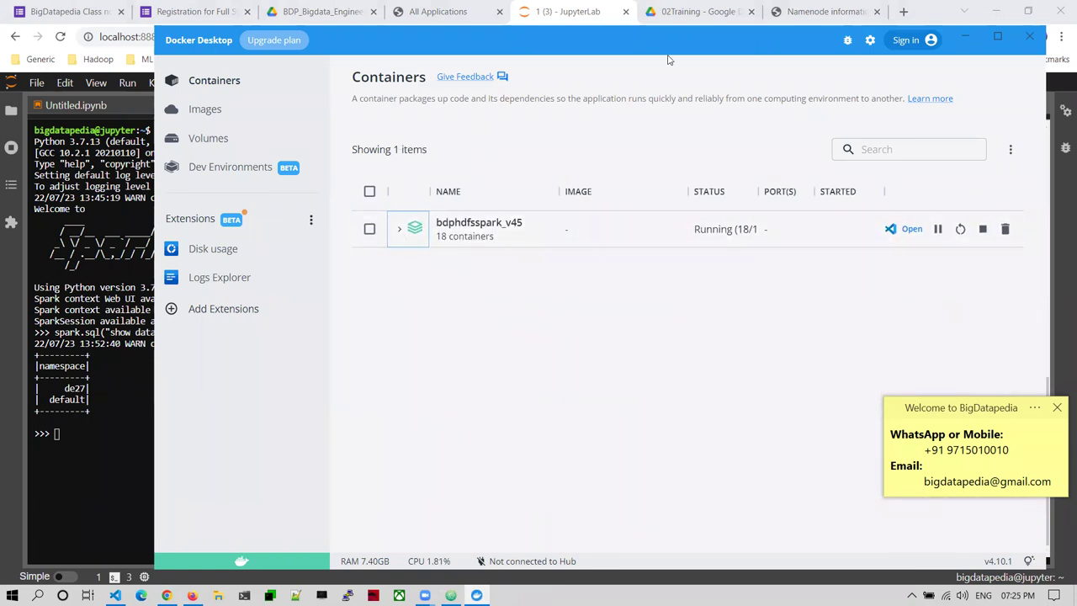
{"action": "left_click", "coordinate": [965, 37]}
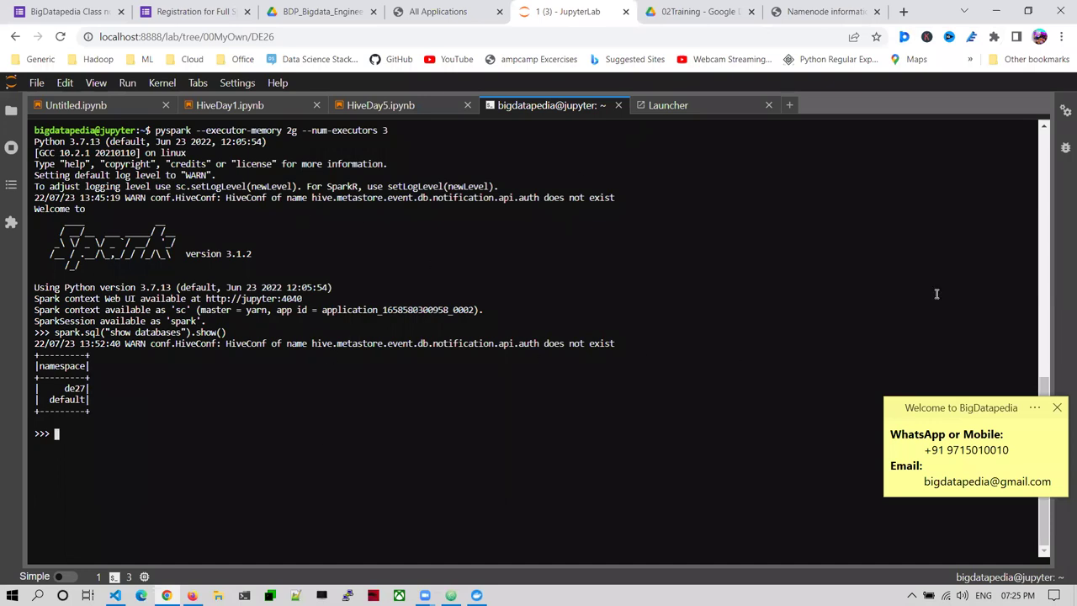
{"action": "left_click", "coordinate": [995, 11]}
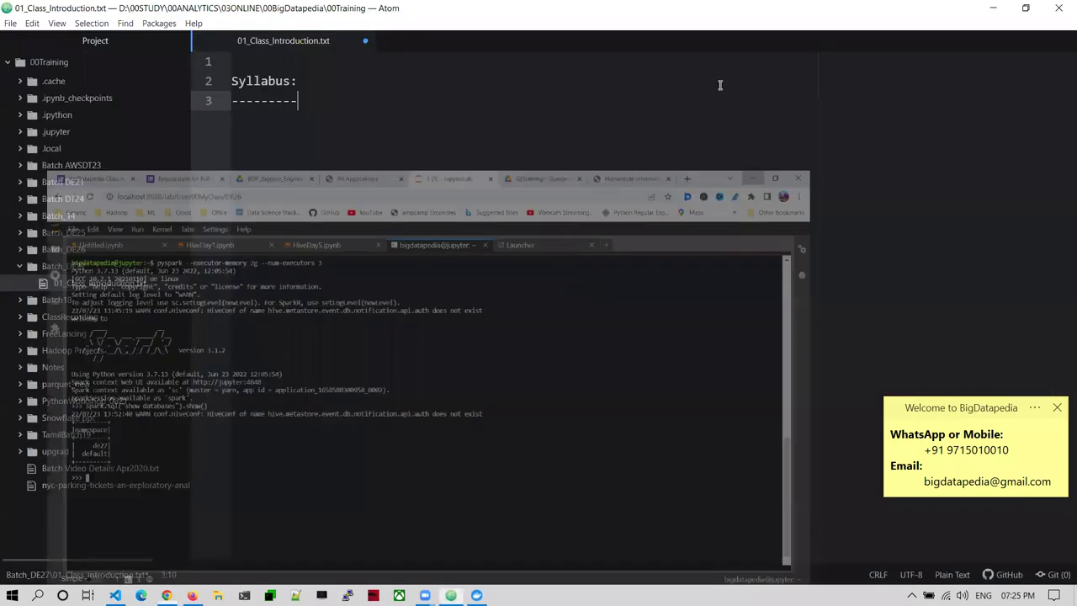
{"action": "left_click", "coordinate": [993, 8]}
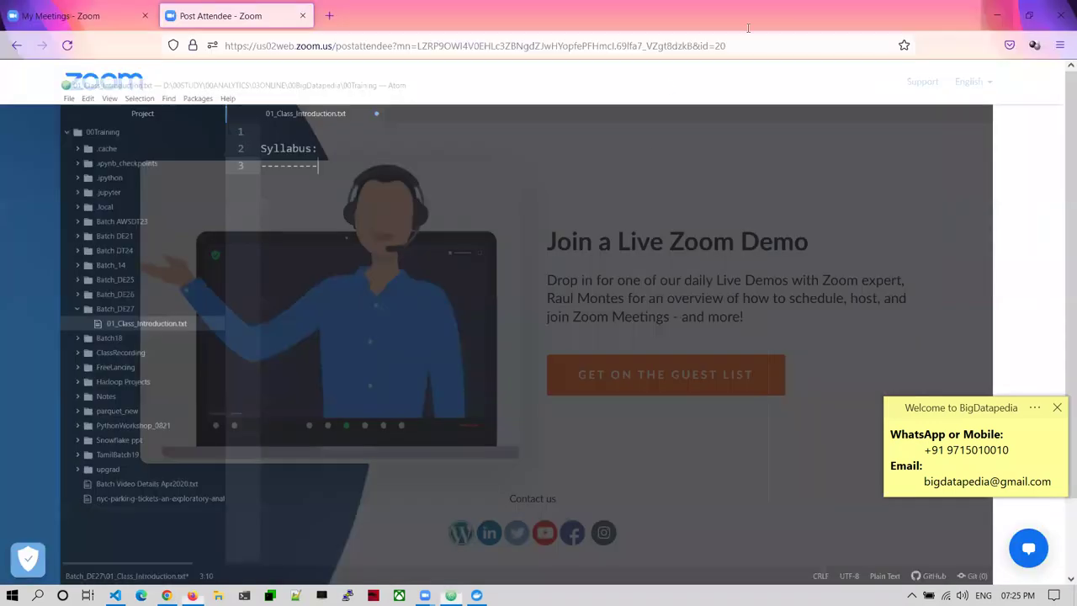
{"action": "left_click", "coordinate": [992, 14]}
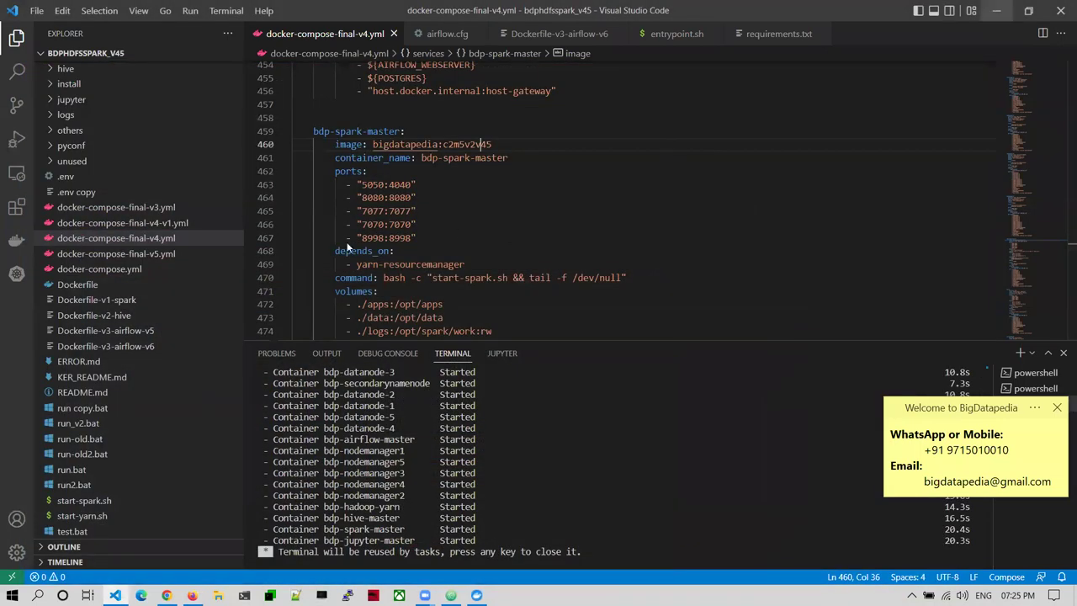
{"action": "key", "text": "super+d"}
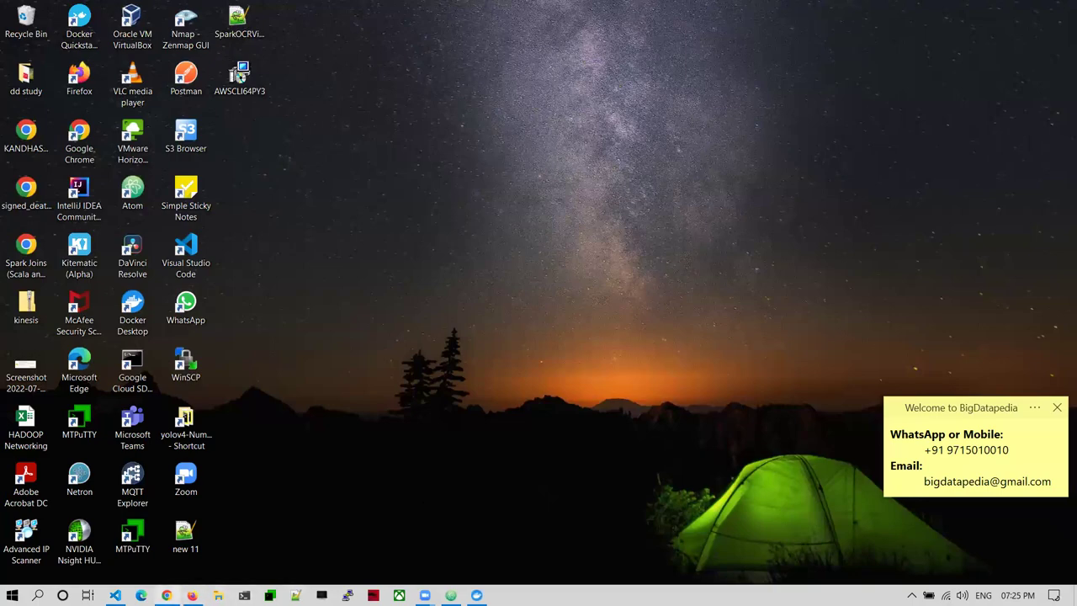
{"action": "key", "text": "alt+Tab"}
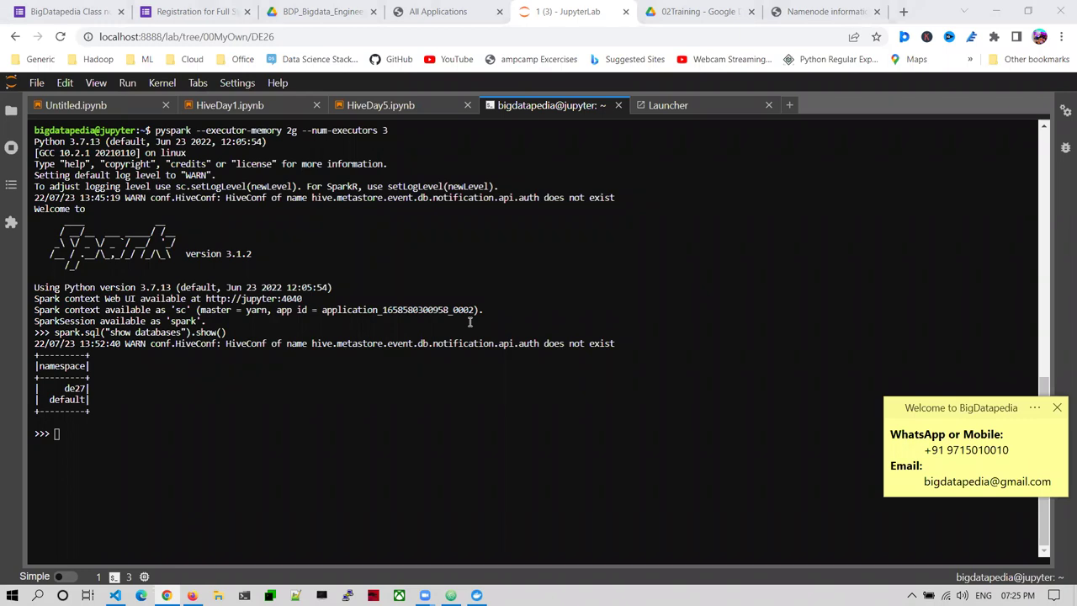
- Check the cluster metrics and PySparkShell entry in YARN's All Applications, return to the PySpark terminal and dismiss the McAfee scan window
{"action": "left_click", "coordinate": [477, 9]}
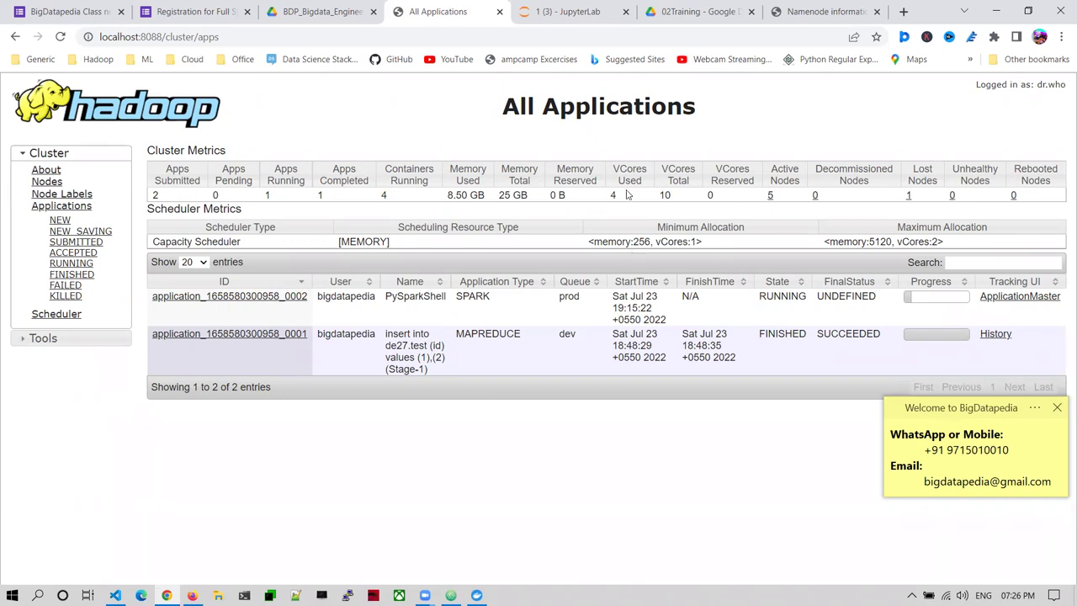
{"action": "left_click", "coordinate": [549, 12]}
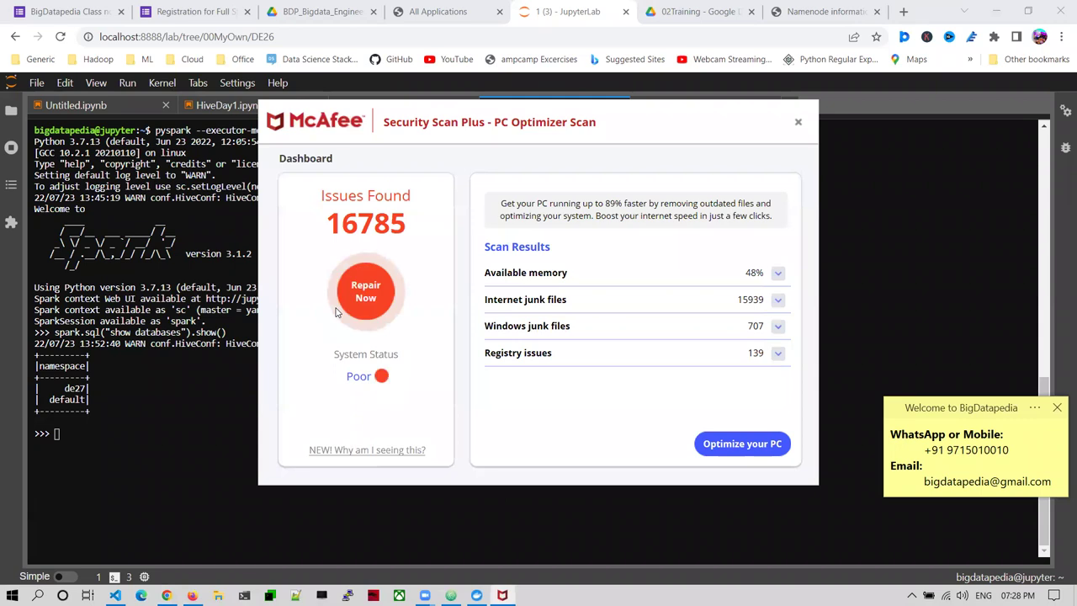
{"action": "left_click", "coordinate": [798, 122]}
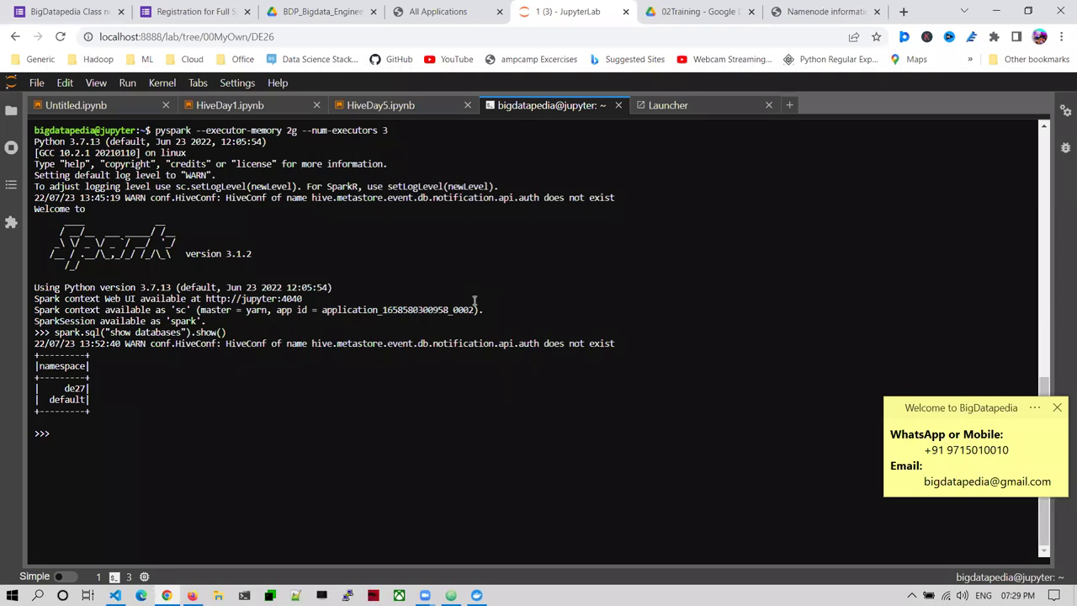
- Review the course syllabus PDF from the Hadoop 3x Introduction and YARN topics through to the Azure Services slide
{"action": "key", "text": "ctrl+3"}
{"action": "scroll", "coordinate": [416, 313], "scroll_direction": "down", "scroll_amount": 7}
{"action": "scroll", "coordinate": [416, 312], "scroll_direction": "down", "scroll_amount": 8}
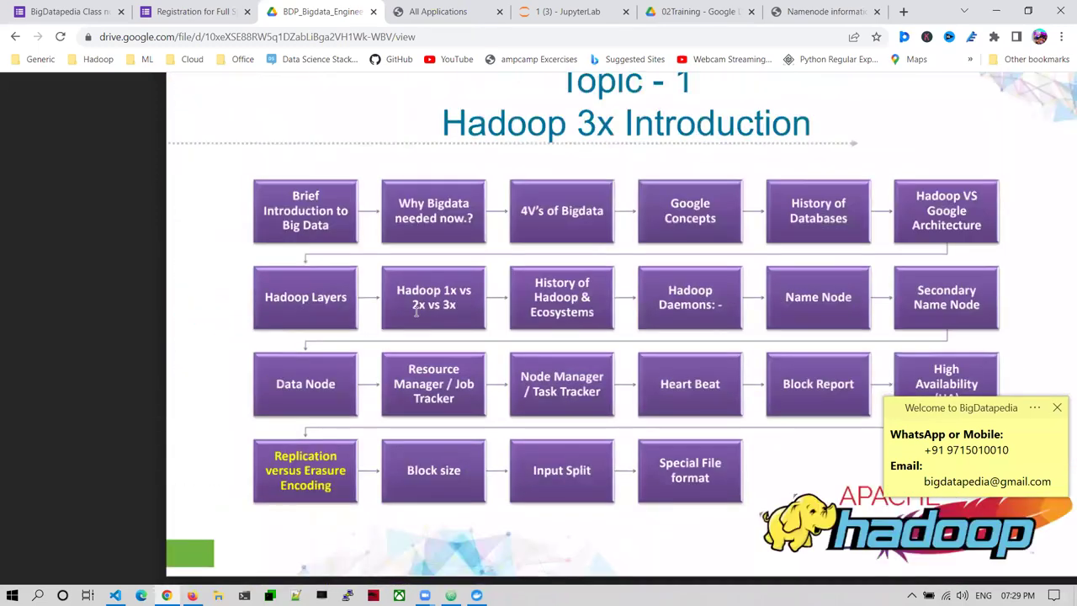
{"action": "scroll", "coordinate": [415, 312], "scroll_direction": "down", "scroll_amount": 8}
{"action": "scroll", "coordinate": [416, 312], "scroll_direction": "down", "scroll_amount": 10}
{"action": "scroll", "coordinate": [415, 316], "scroll_direction": "up", "scroll_amount": 10}
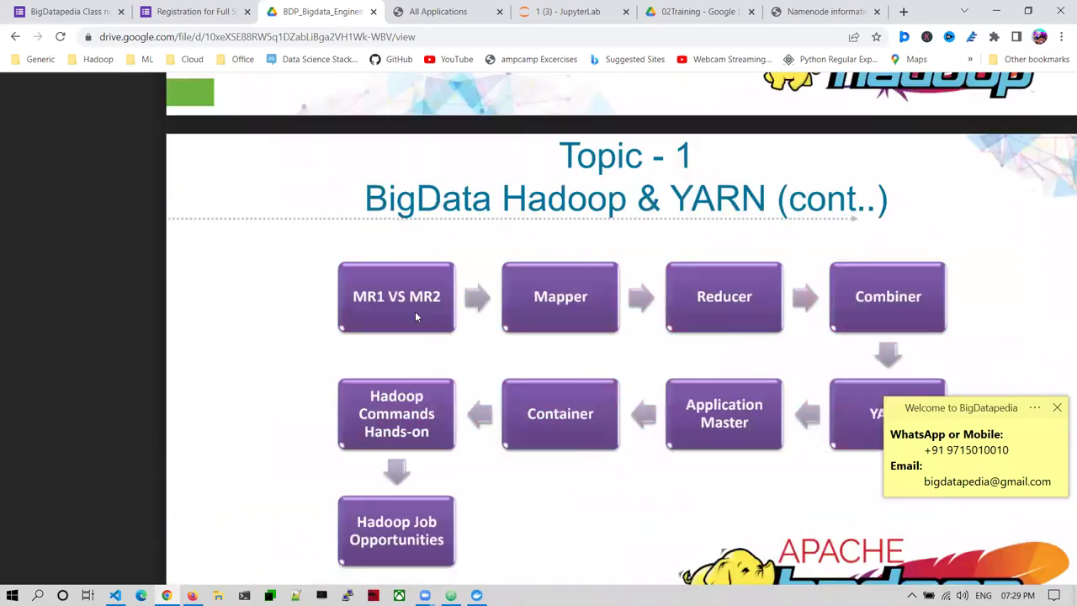
{"action": "scroll", "coordinate": [415, 316], "scroll_direction": "down", "scroll_amount": 15}
{"action": "scroll", "coordinate": [416, 312], "scroll_direction": "up", "scroll_amount": 3}
{"action": "scroll", "coordinate": [454, 286], "scroll_direction": "down", "scroll_amount": 2}
{"action": "scroll", "coordinate": [500, 264], "scroll_direction": "up", "scroll_amount": 1}
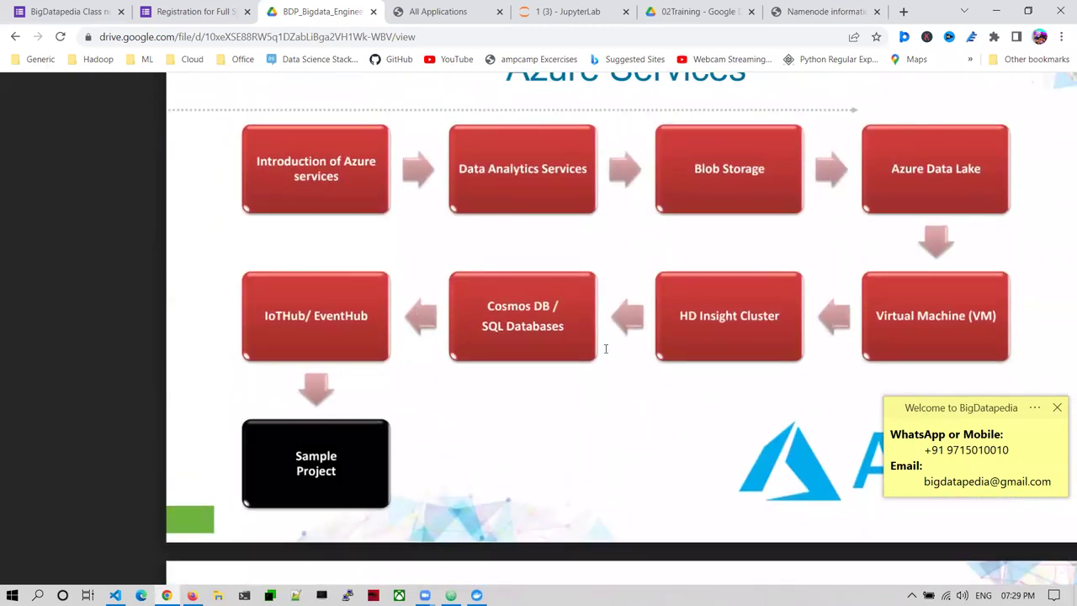